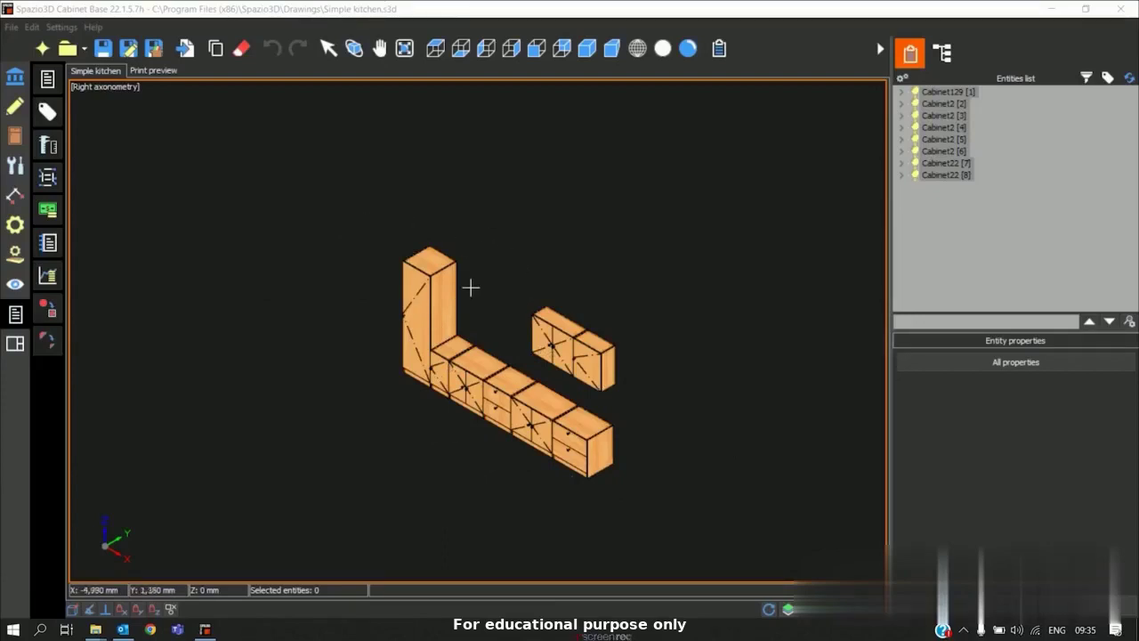
# - Pan the 3D view of the Simple kitchen model slightly
pyautogui.moveTo(466, 288)
pyautogui.mouseDown(button='middle')
pyautogui.moveTo(330, 237)
pyautogui.moveTo(460, 295)
pyautogui.mouseUp(button='middle')
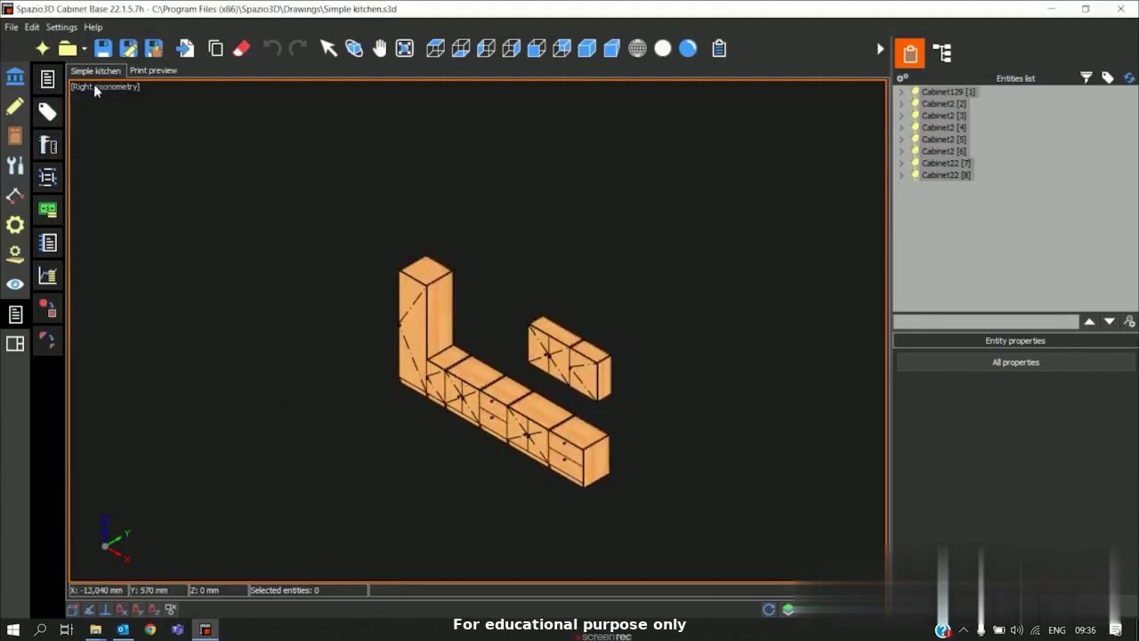
# - Insert Title block 3.s3d as the title block on the Print preview page
pyautogui.click(140, 73)
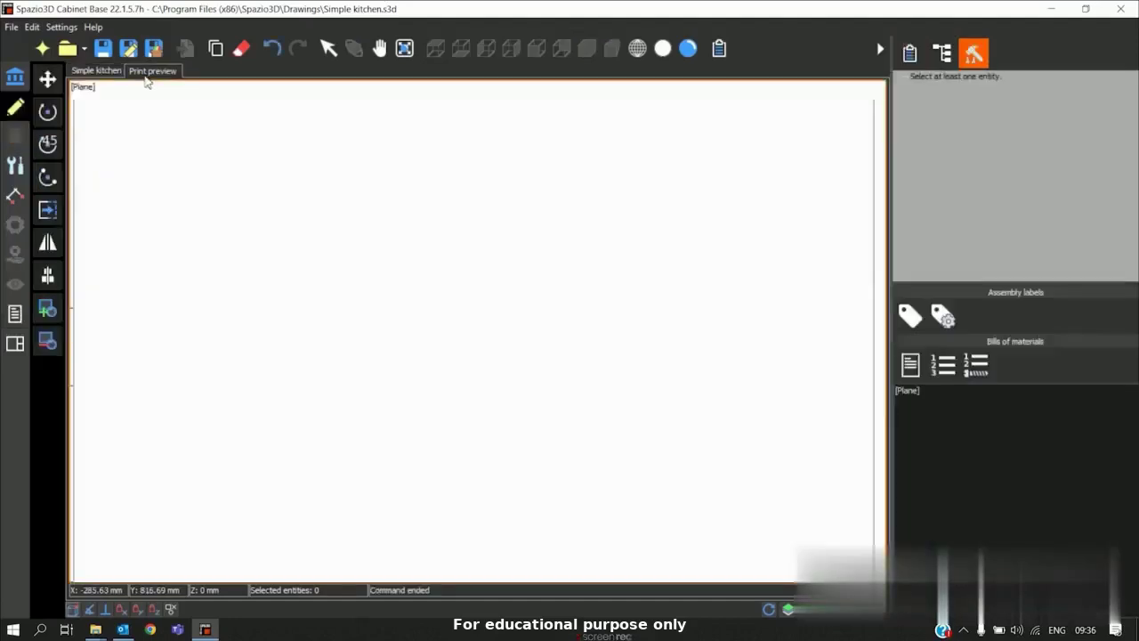
pyautogui.click(104, 73)
pyautogui.scroll(-3, 249, 356)
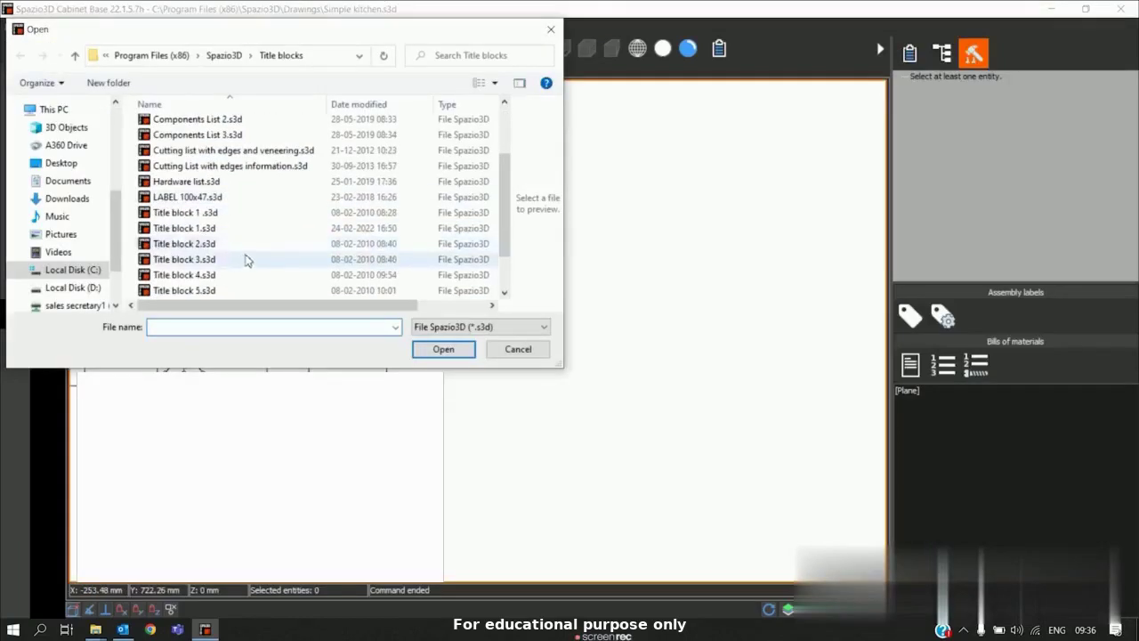
pyautogui.doubleClick(184, 259)
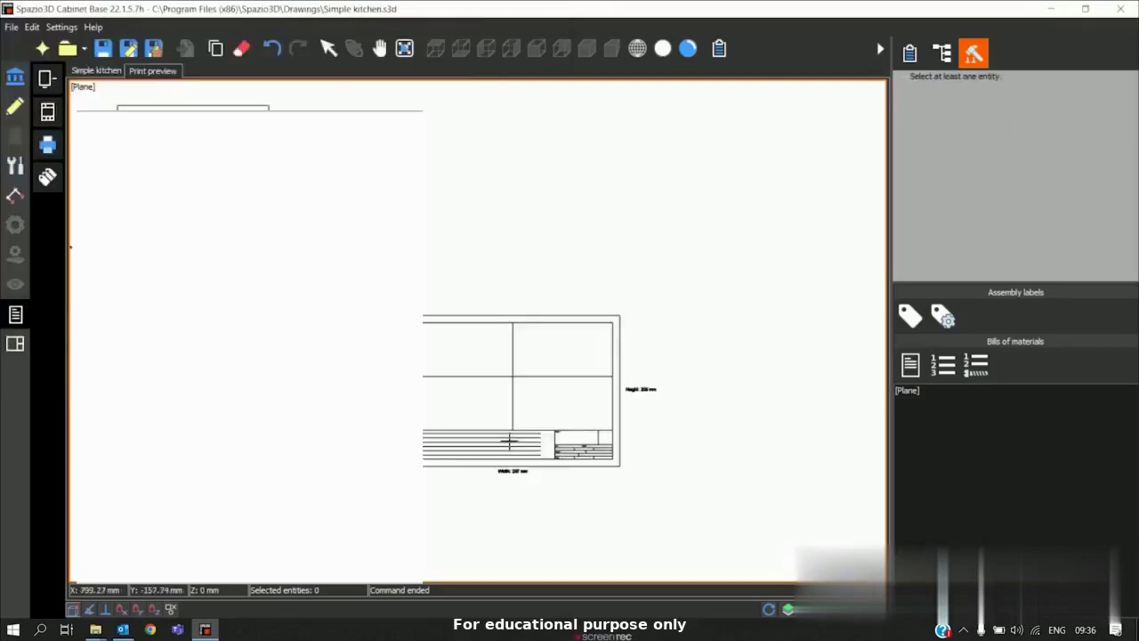
pyautogui.scroll(2, 508, 440)
pyautogui.scroll(-3, 509, 440)
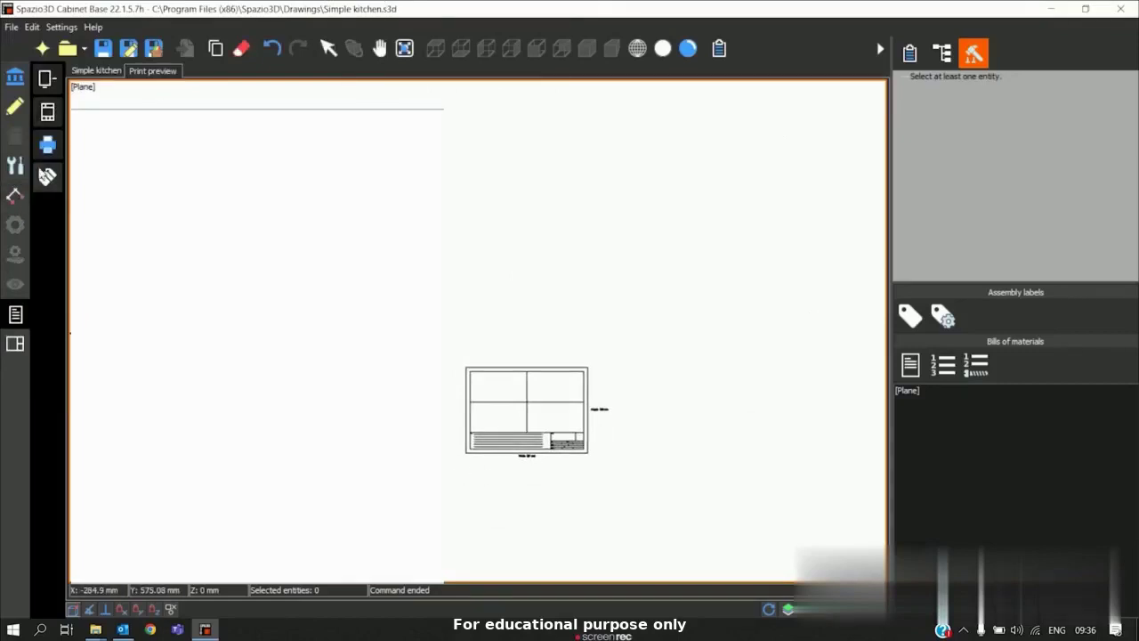
# - Window-select all eight cabinets and open Send entities to printing area
pyautogui.click(96, 70)
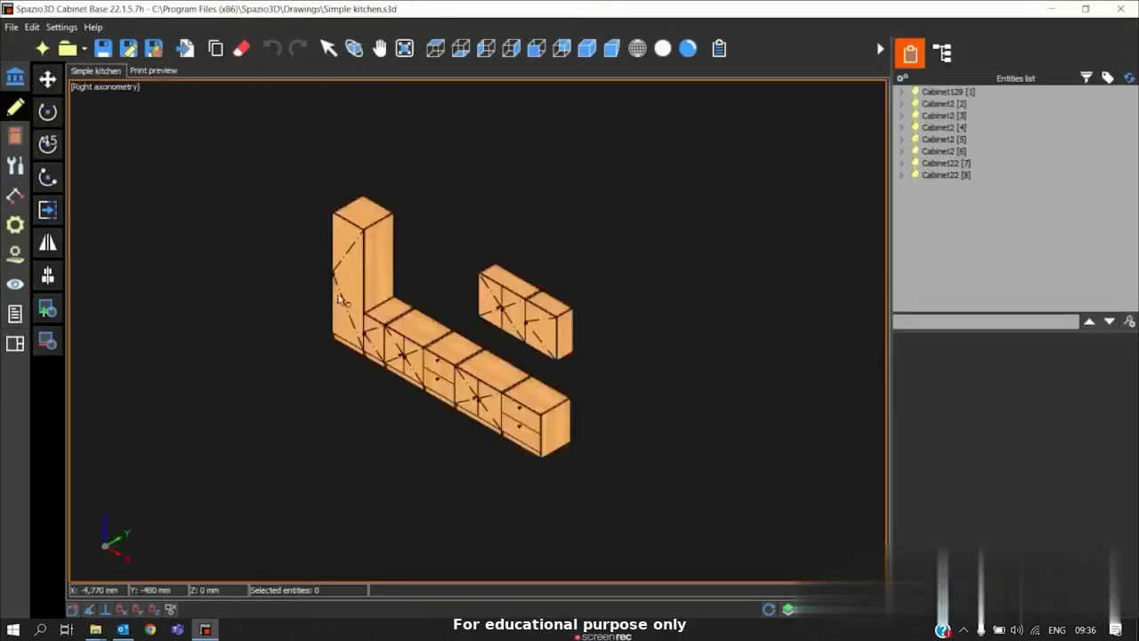
pyautogui.scroll(-2, 499, 436)
pyautogui.moveTo(517, 427); pyautogui.dragTo(258, 171)
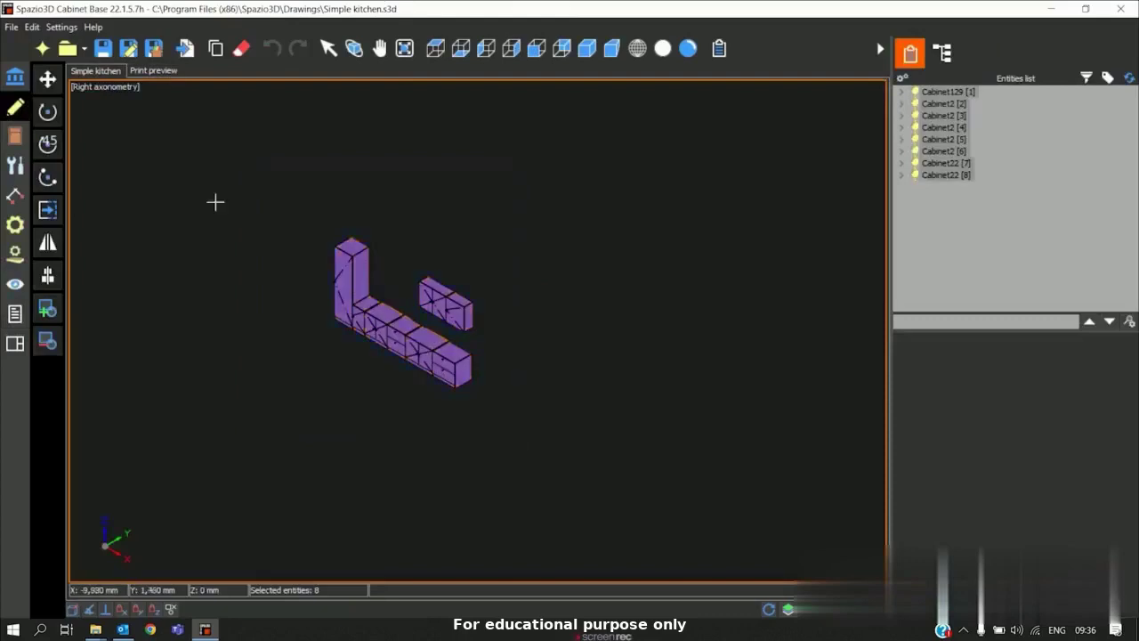
pyautogui.click(15, 313)
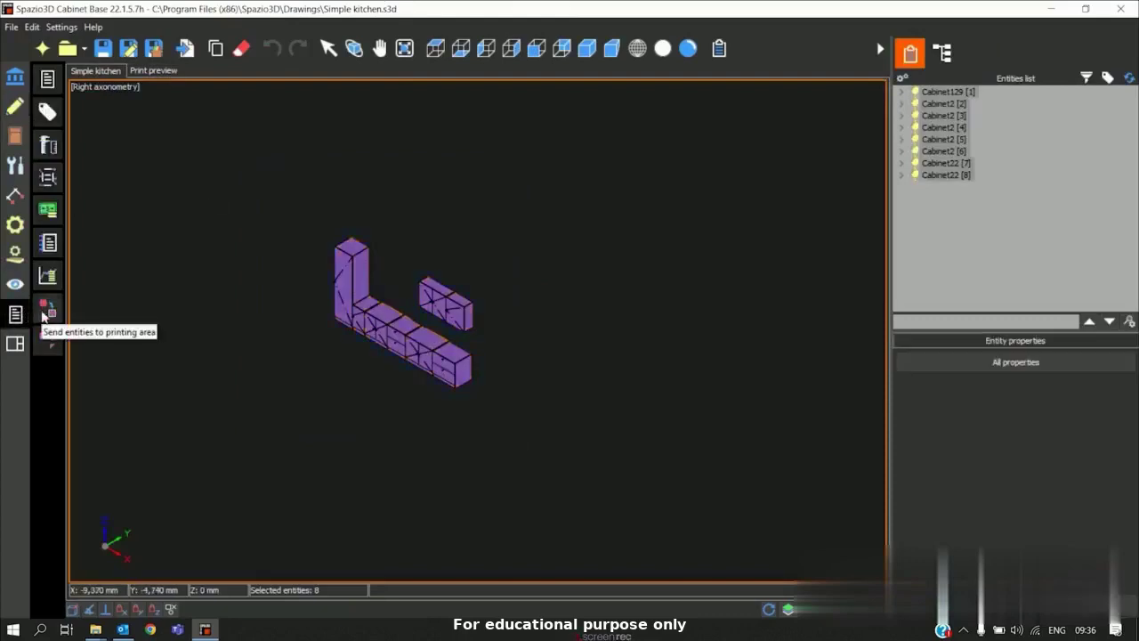
pyautogui.click(46, 312)
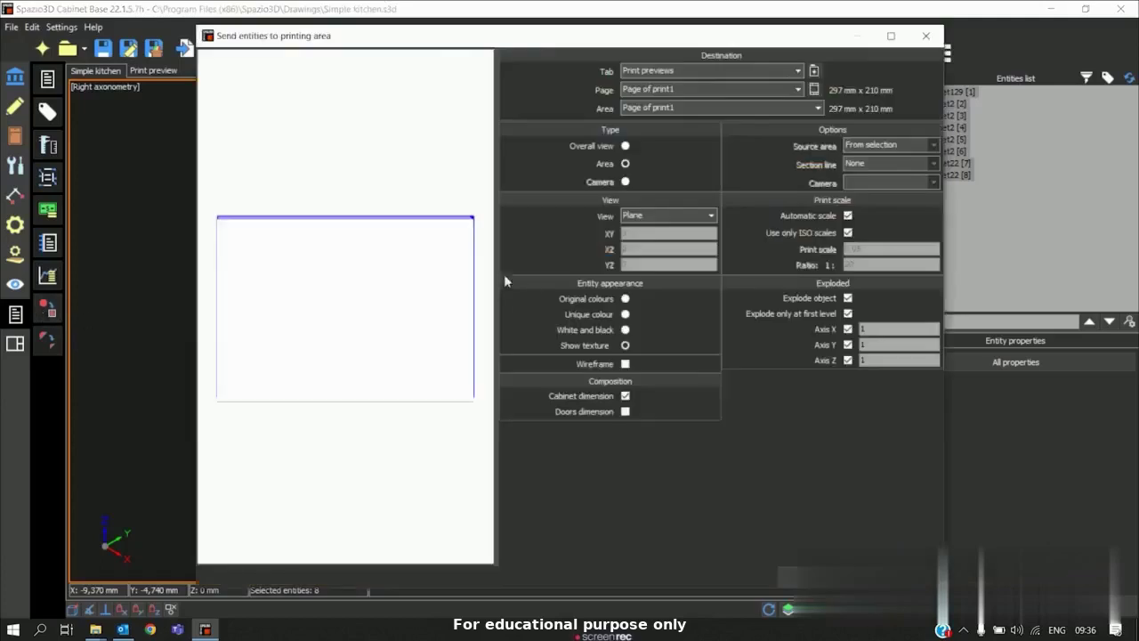
# - Send a Front view with door dimensions, Explode object unticked, to Print area2's top-left cell
pyautogui.click(793, 90)
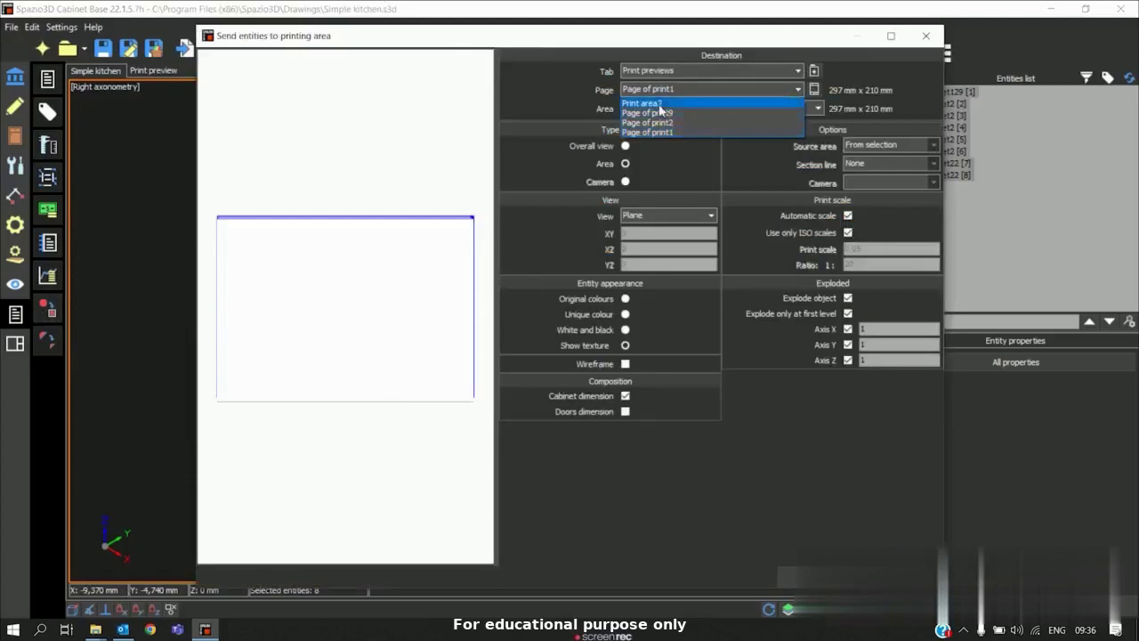
pyautogui.click(690, 103)
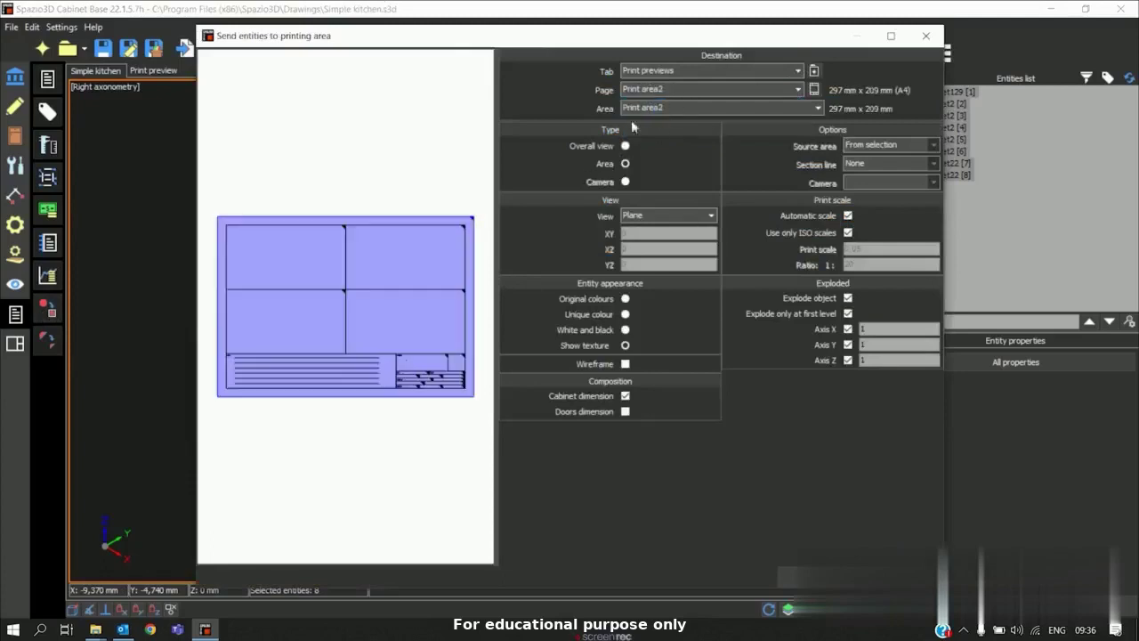
pyautogui.click(287, 265)
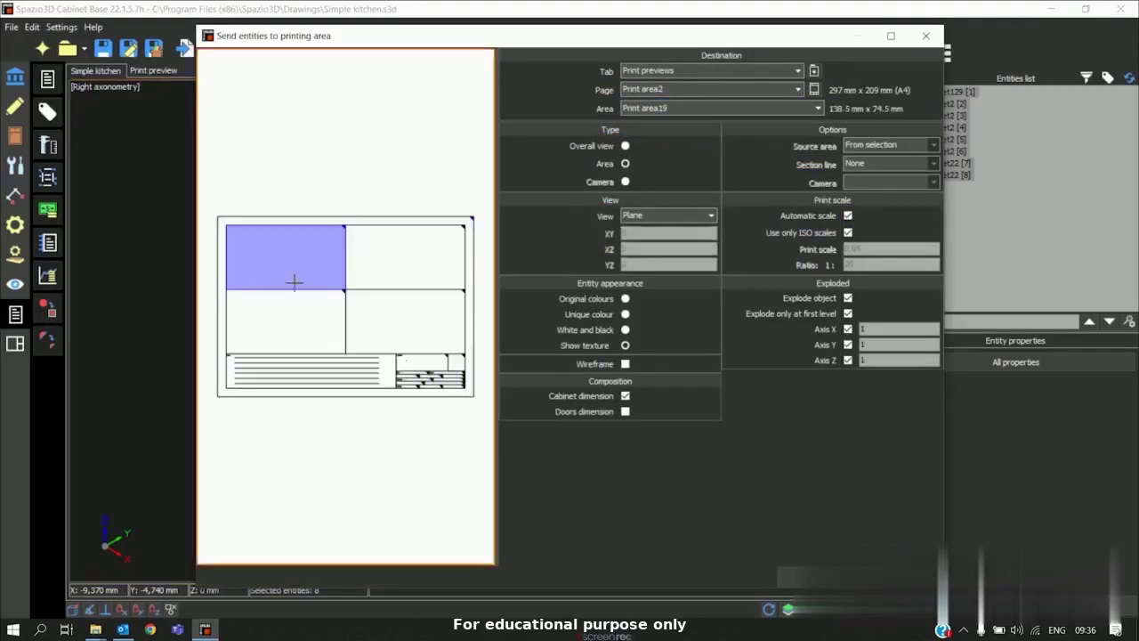
pyautogui.click(638, 217)
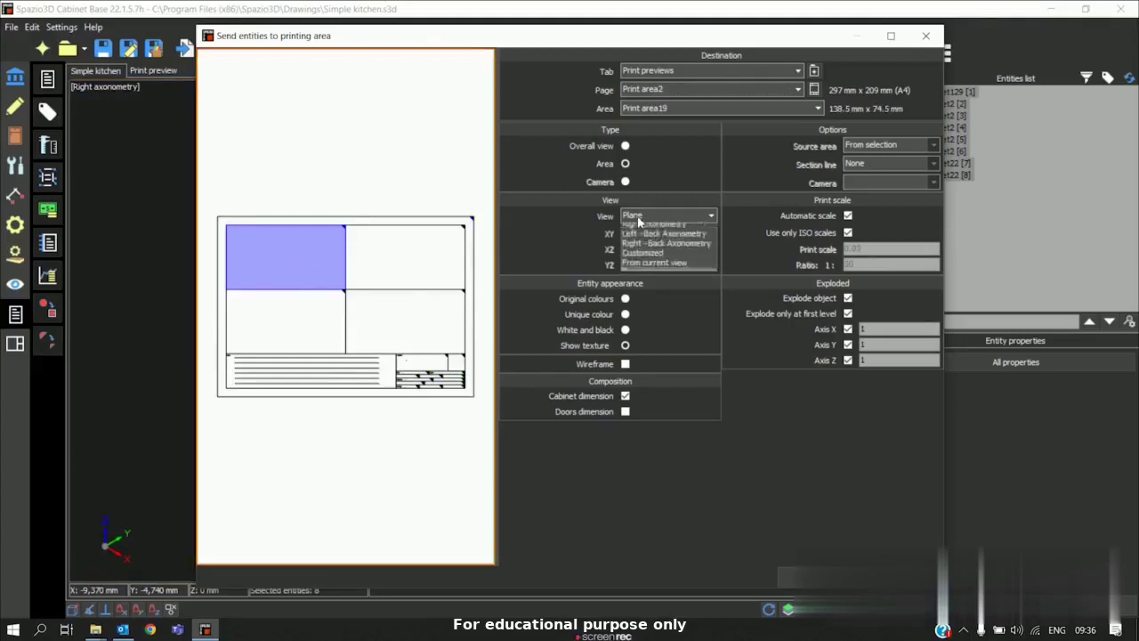
pyautogui.click(637, 249)
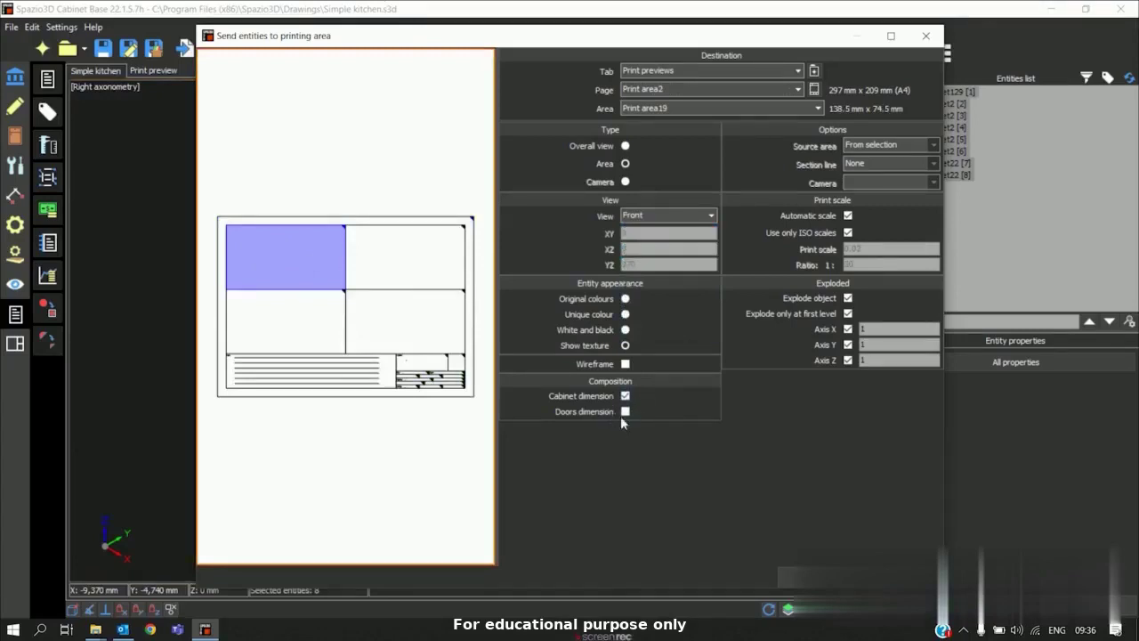
pyautogui.click(623, 414)
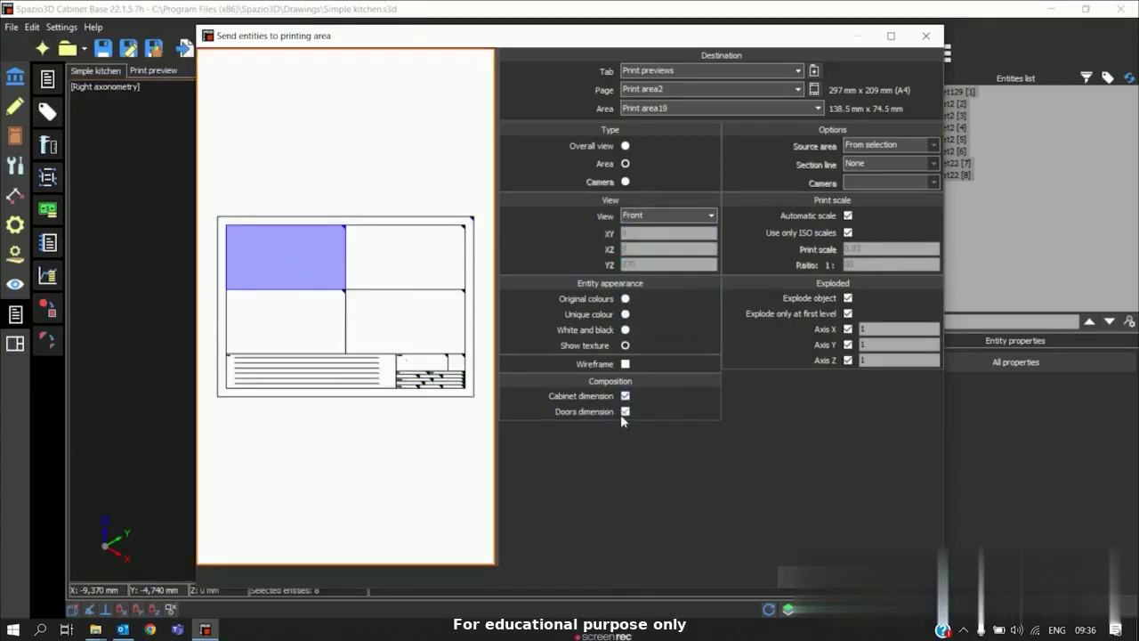
pyautogui.click(848, 299)
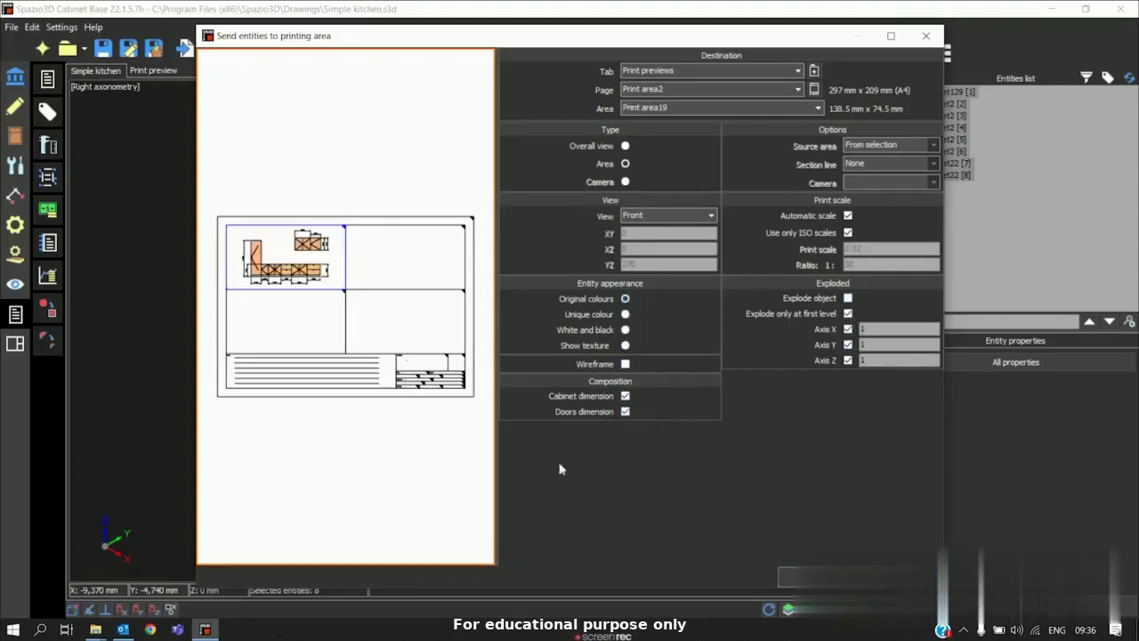
# - Zoom to check the placed front view, then target the sheet's top-right cell
pyautogui.scroll(3, 267, 288)
pyautogui.scroll(4, 264, 282)
pyautogui.scroll(-1, 339, 347)
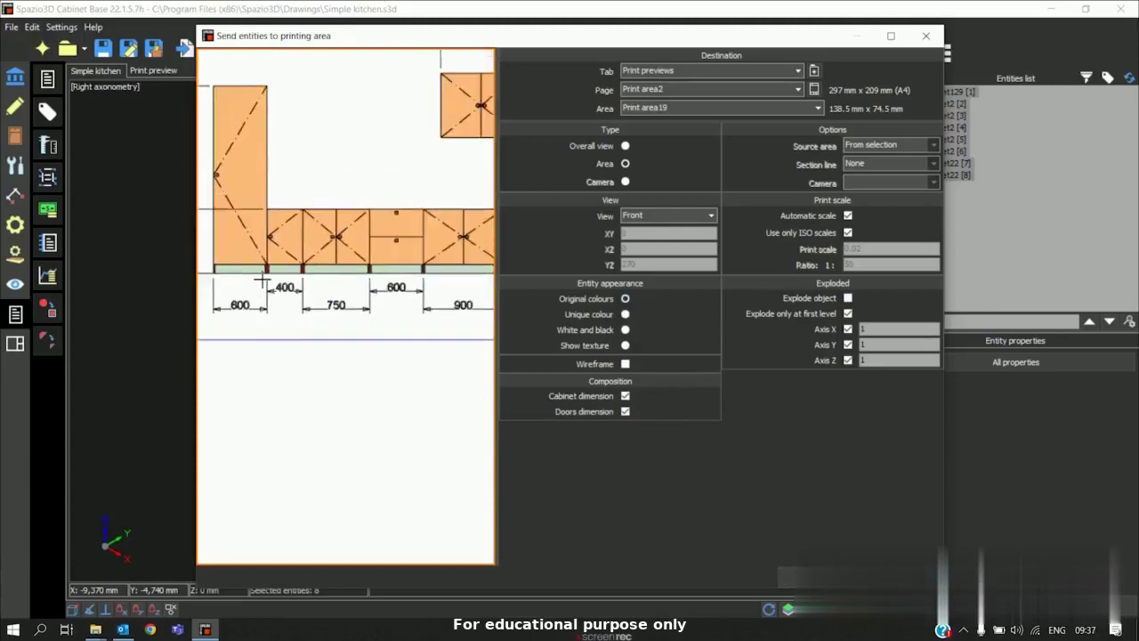
pyautogui.scroll(3, 361, 360)
pyautogui.scroll(-3, 287, 323)
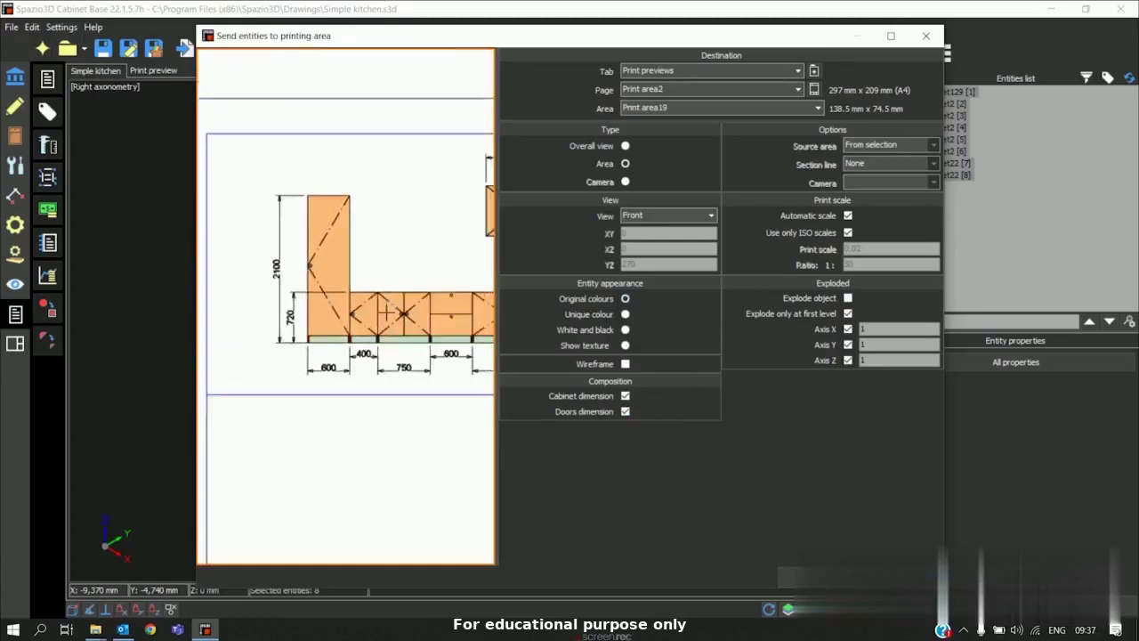
pyautogui.scroll(1, 288, 323)
pyautogui.scroll(-3, 267, 291)
pyautogui.scroll(-1, 340, 303)
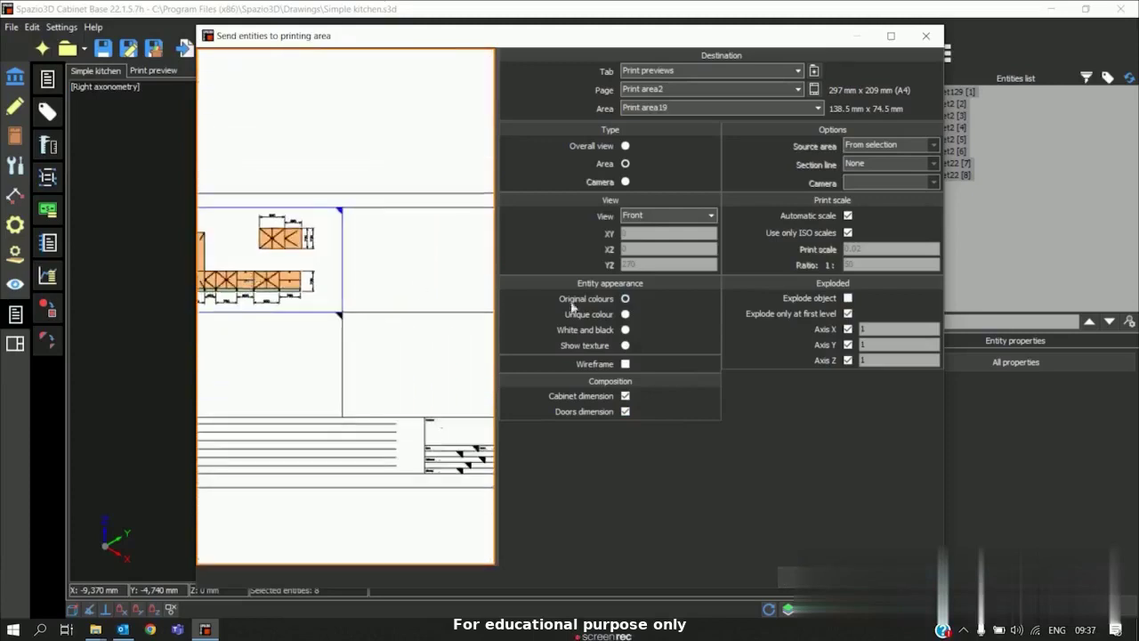
pyautogui.click(478, 262)
# - Set the top-right cell's view to Lateral right, check it, then target the bottom-left cell
pyautogui.click(663, 215)
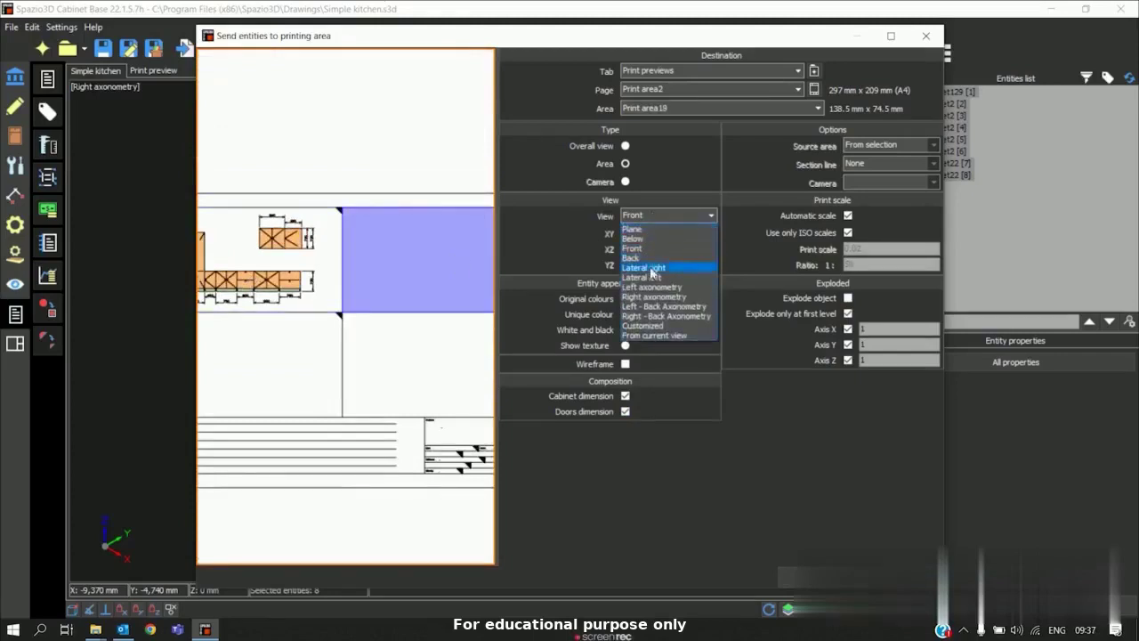
pyautogui.click(650, 268)
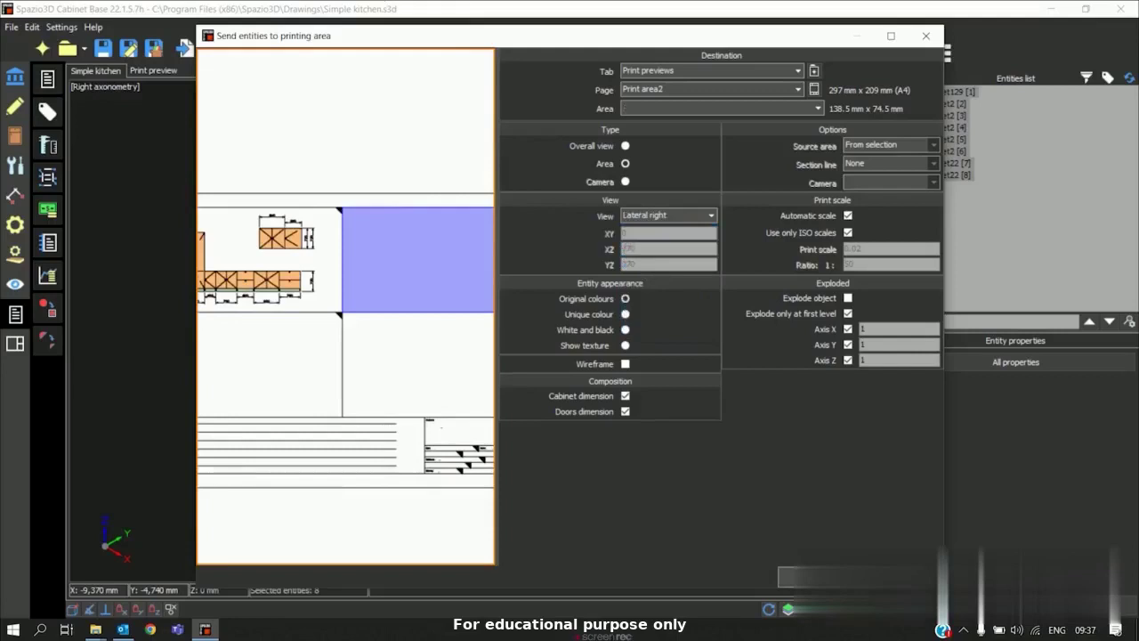
pyautogui.scroll(5, 407, 265)
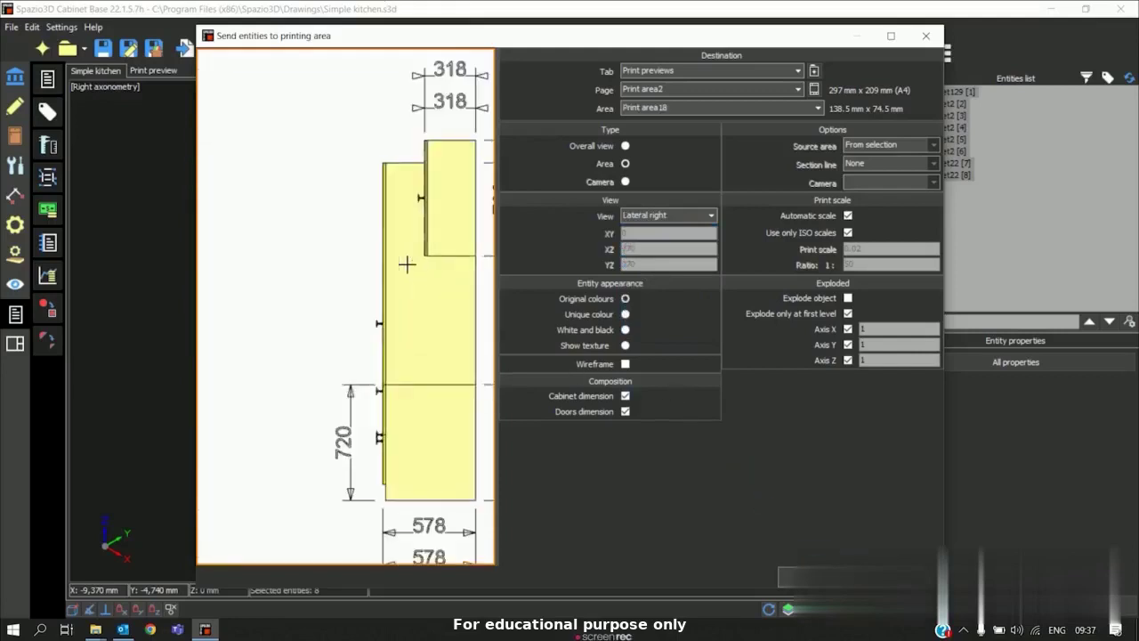
pyautogui.scroll(-2, 406, 264)
pyautogui.scroll(2, 407, 264)
pyautogui.scroll(-3, 407, 264)
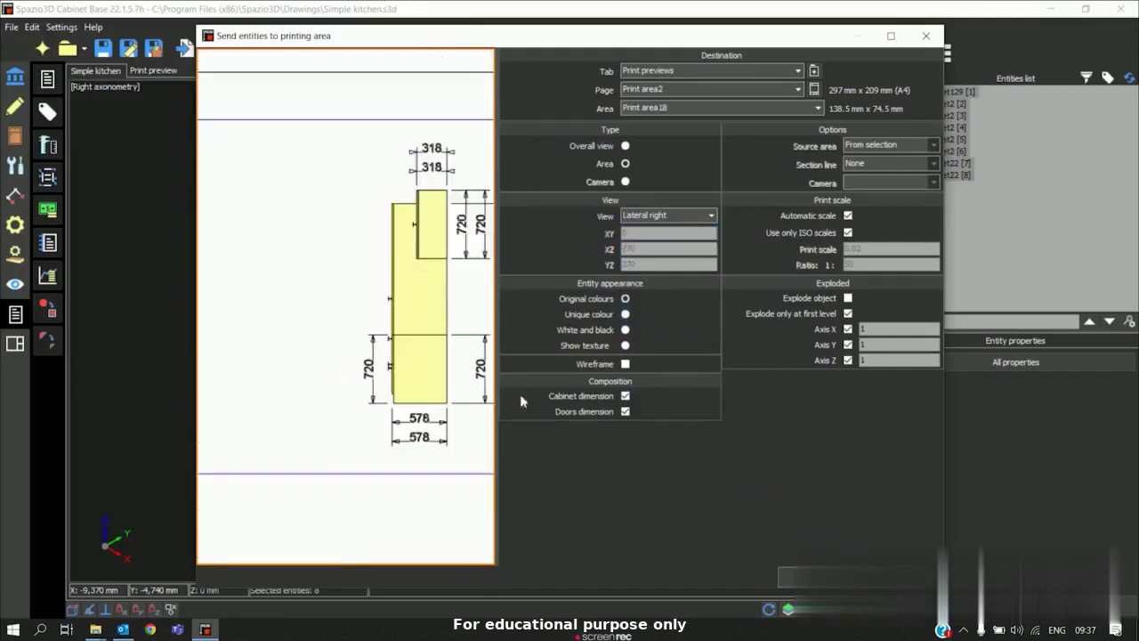
pyautogui.scroll(-2, 460, 343)
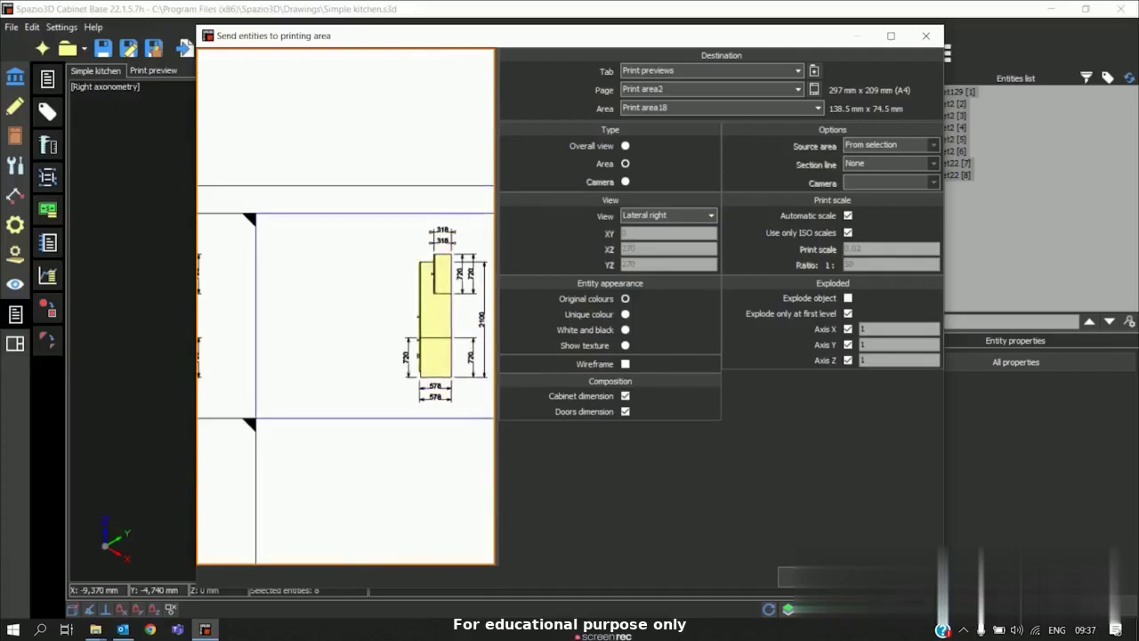
pyautogui.scroll(-3, 316, 385)
pyautogui.click(362, 445)
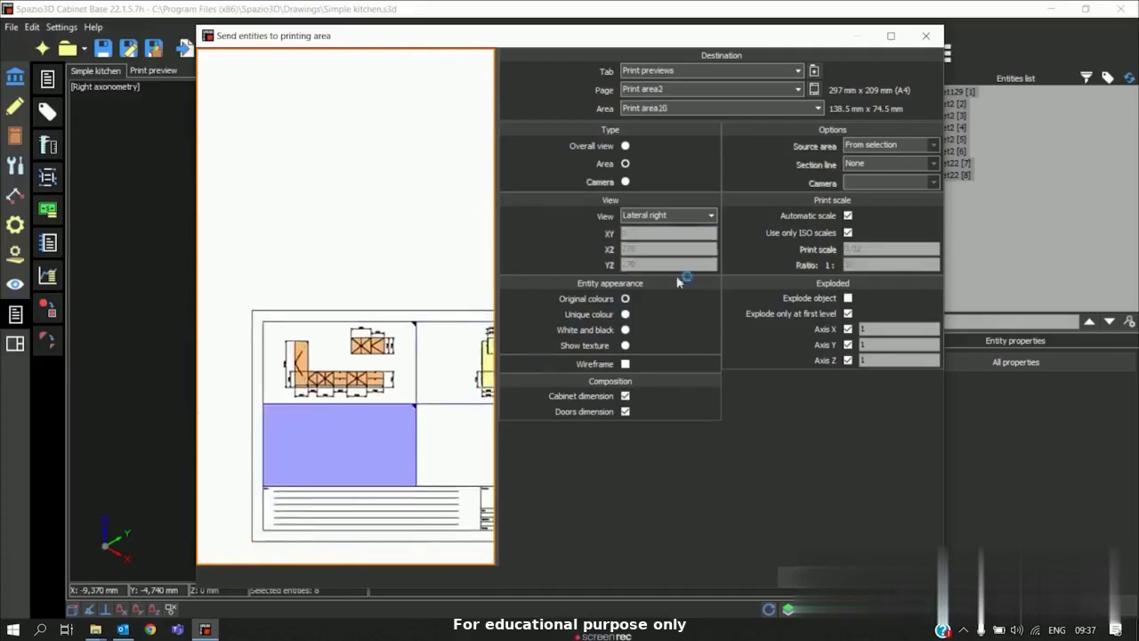
# - Set the view to Left axonometry without cabinet dimensions, replacing the existing entities
pyautogui.click(652, 222)
pyautogui.click(669, 287)
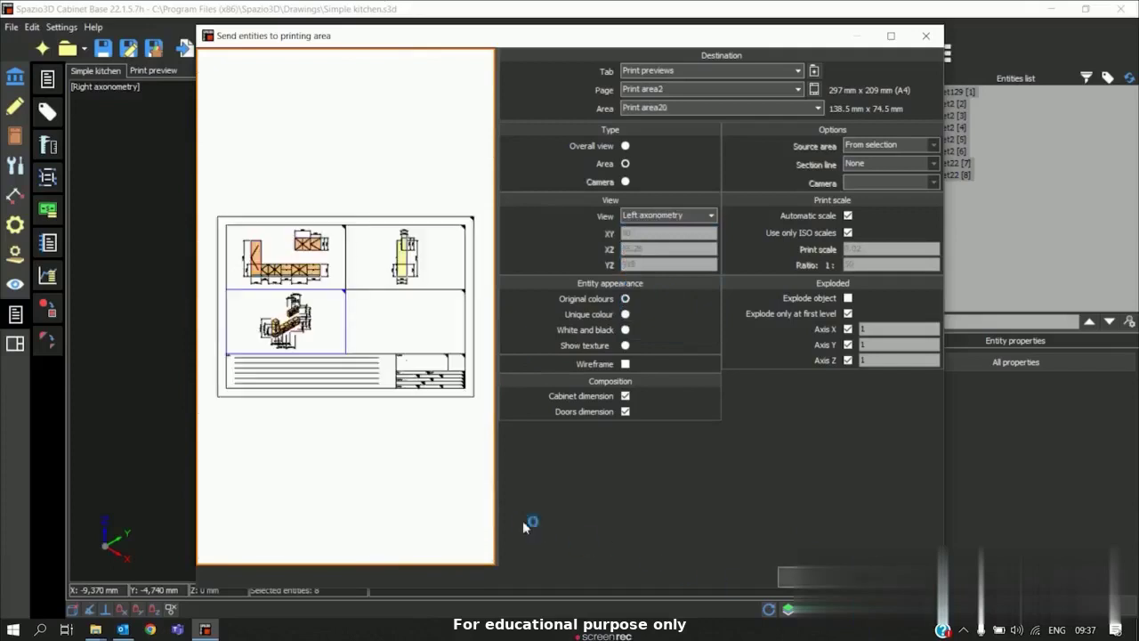
pyautogui.click(624, 397)
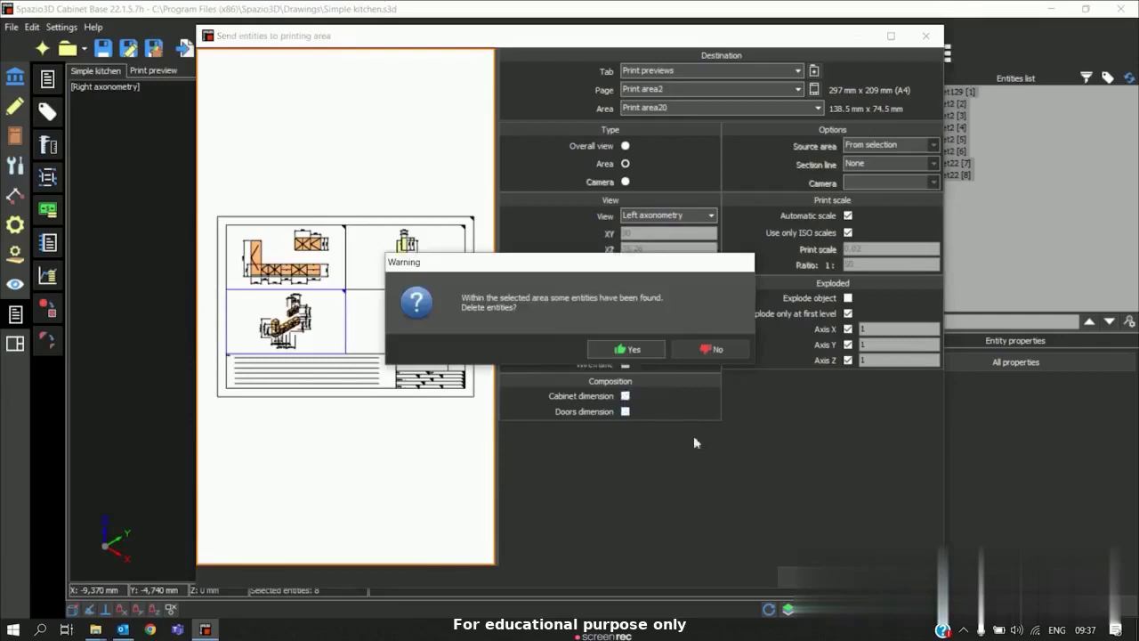
pyautogui.click(636, 355)
# - Confirm sending the view, display the print preview, and return to Simple kitchen
pyautogui.scroll(3, 283, 337)
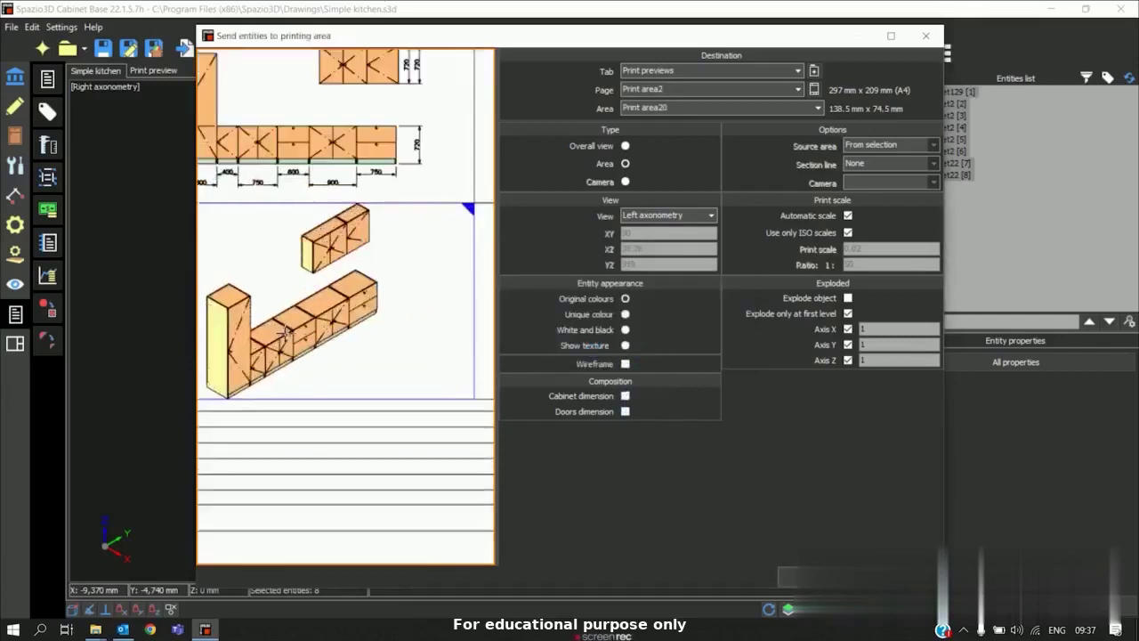
pyautogui.scroll(-3, 285, 338)
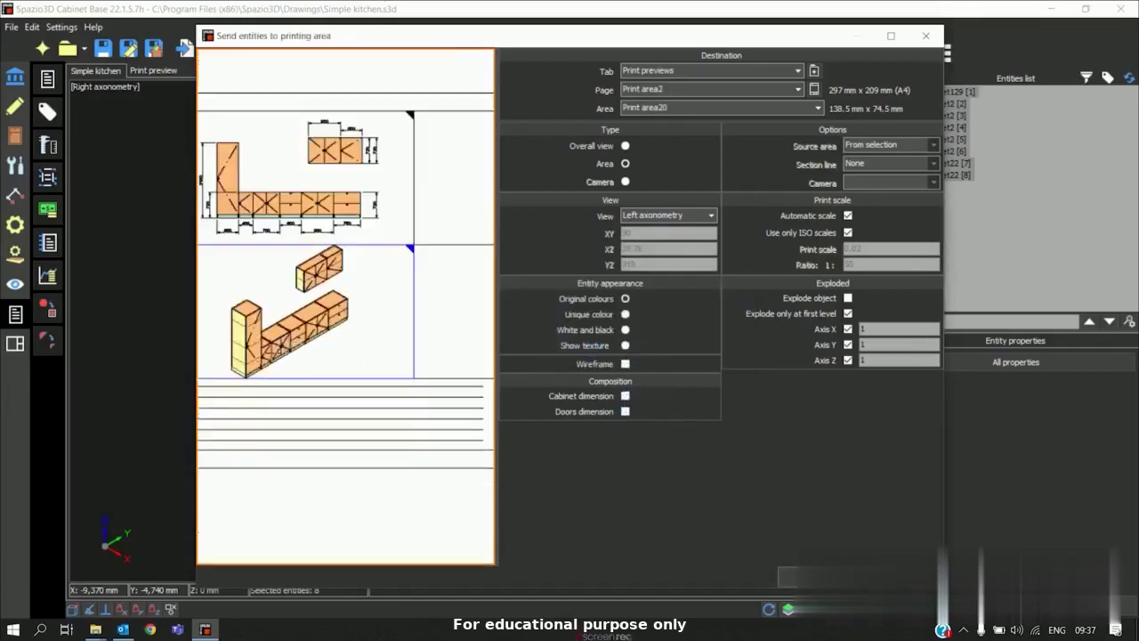
pyautogui.scroll(-2, 269, 352)
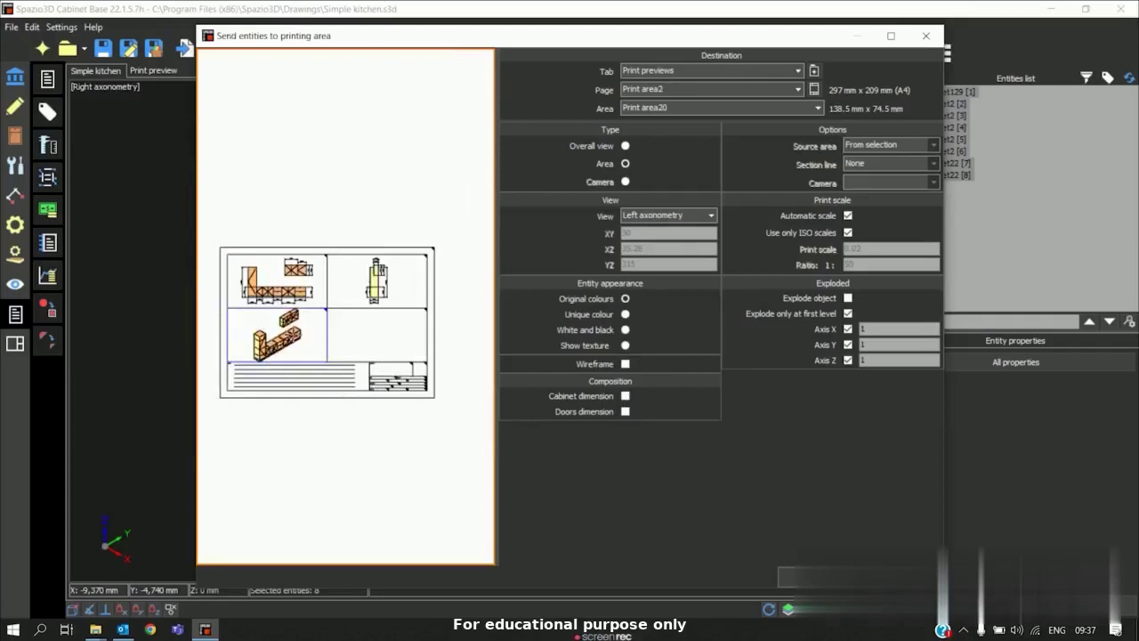
pyautogui.click(429, 440)
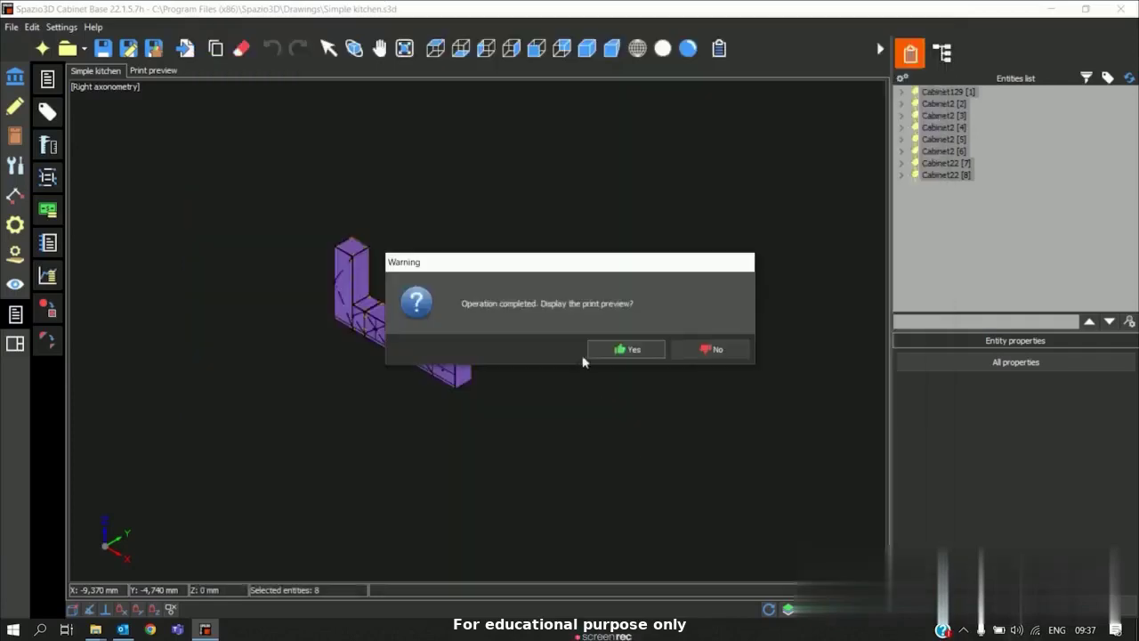
pyautogui.click(622, 351)
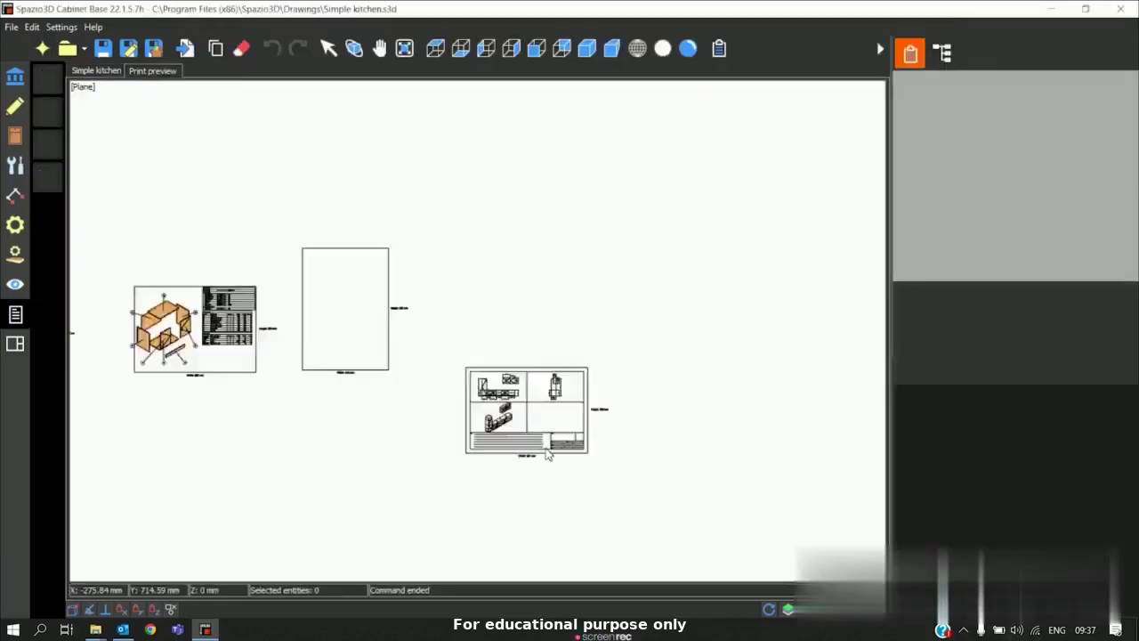
pyautogui.click(113, 76)
pyautogui.scroll(-3, 199, 308)
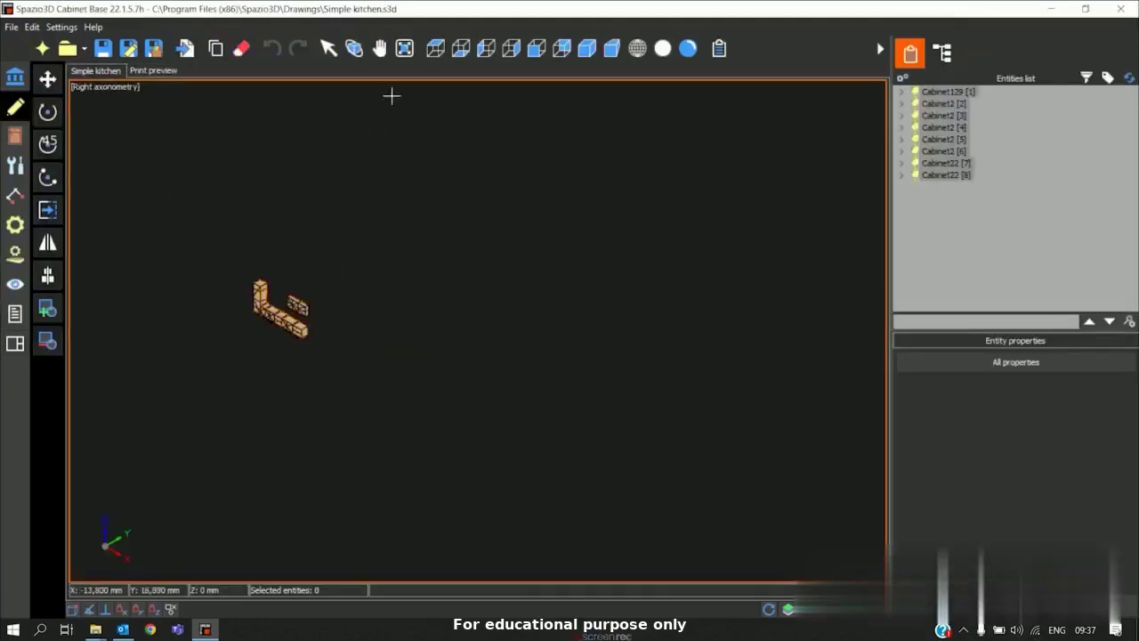
# - In plan view, draw section line A vertically from above to below the cabinets
pyautogui.click(435, 48)
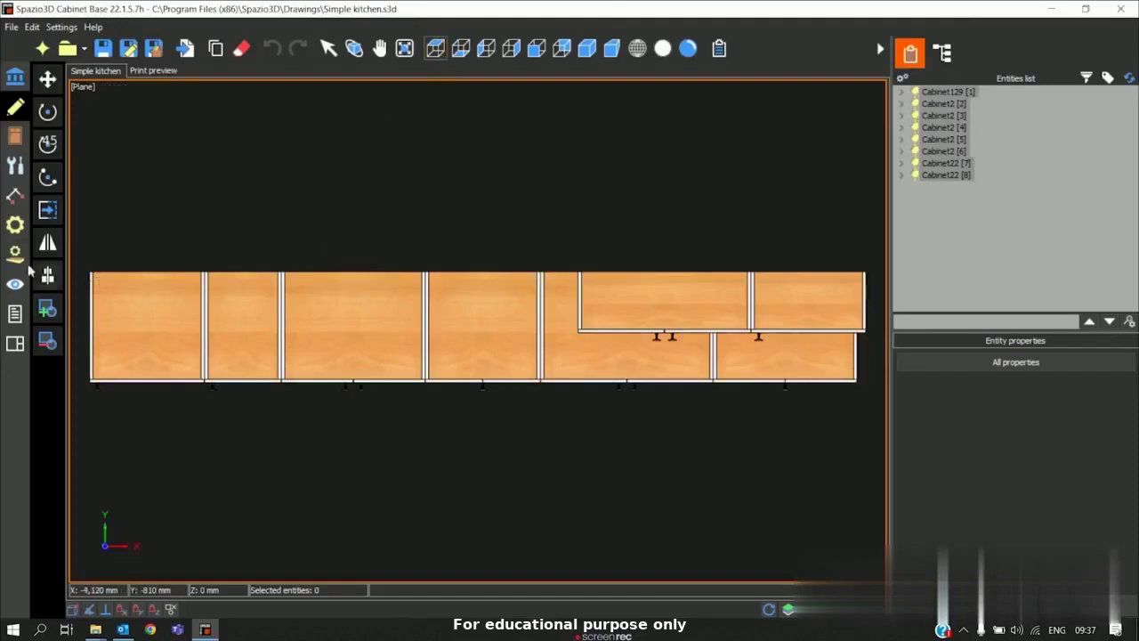
pyautogui.click(26, 324)
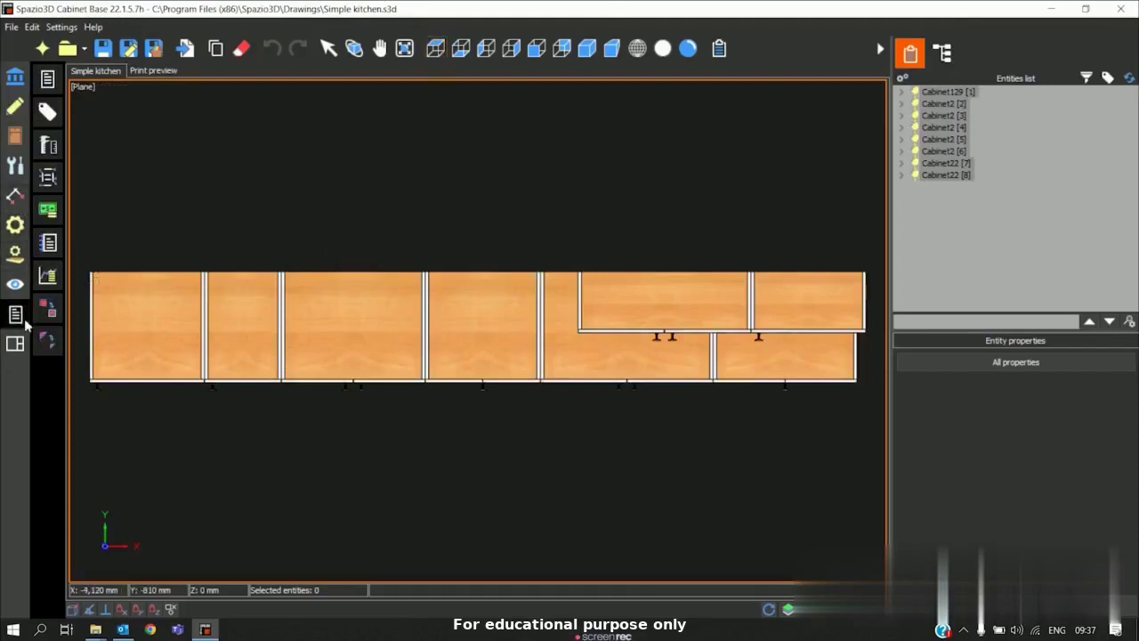
pyautogui.click(40, 336)
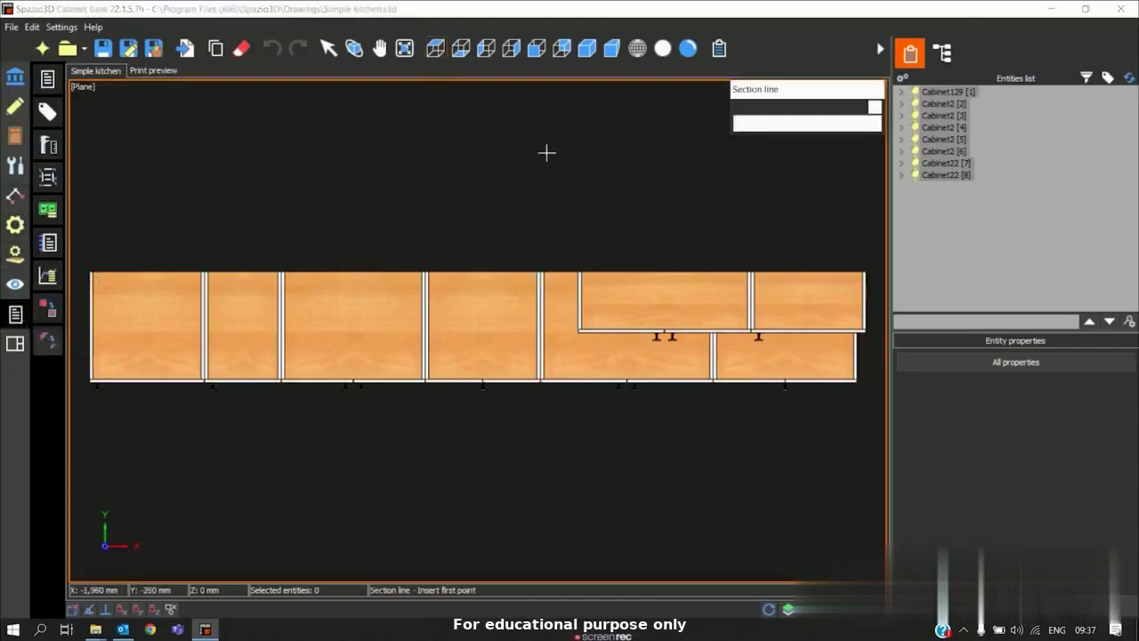
pyautogui.click(580, 178)
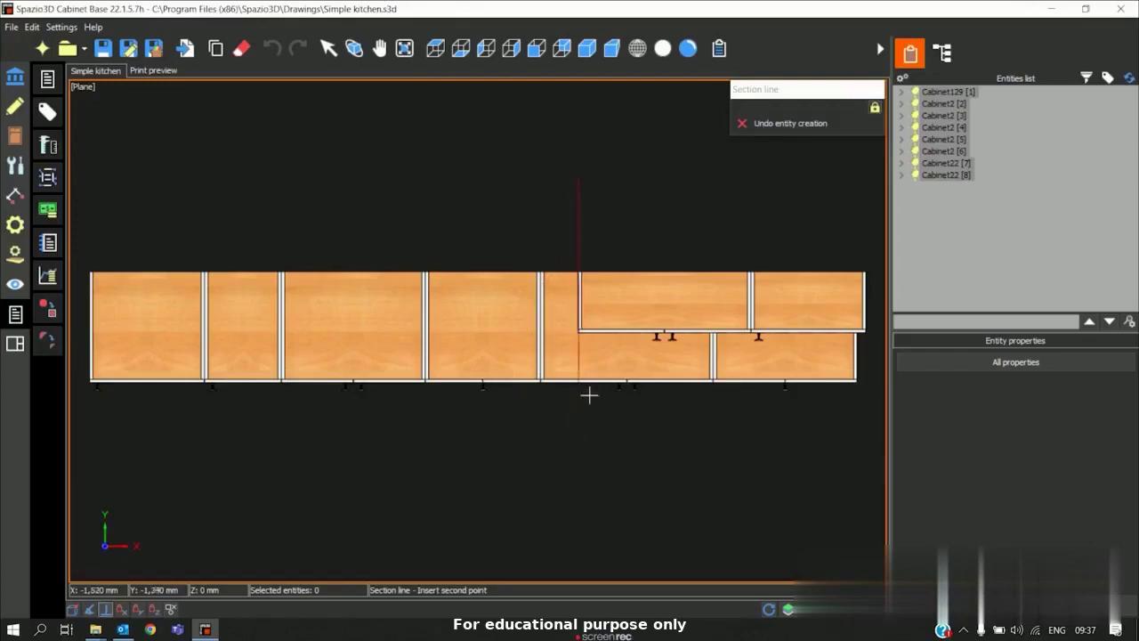
pyautogui.click(581, 459)
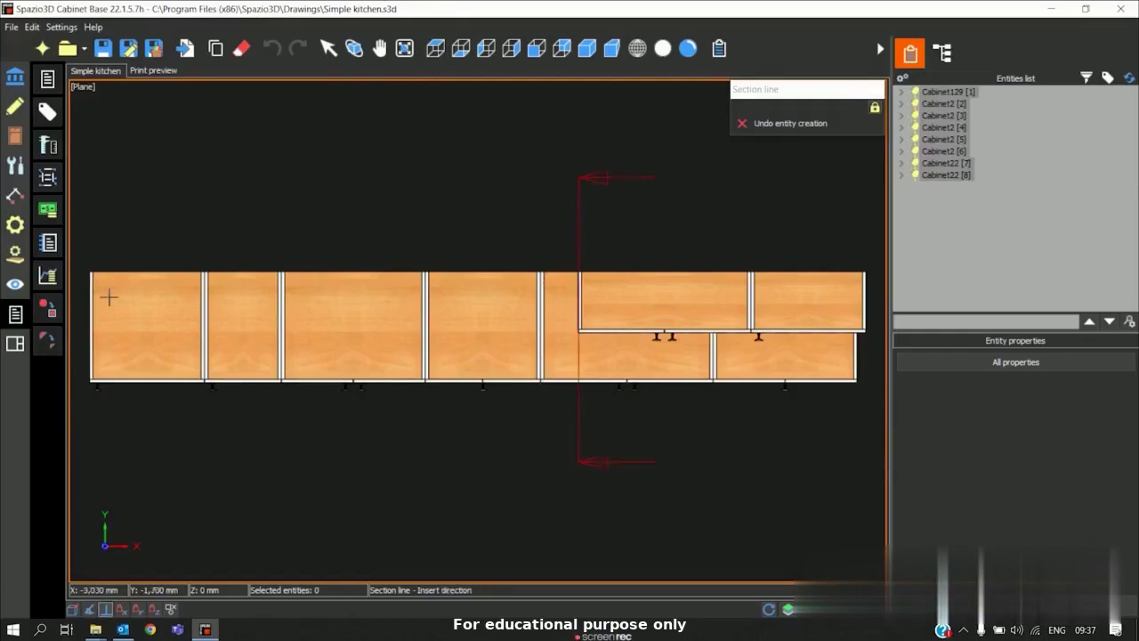
pyautogui.click(615, 442)
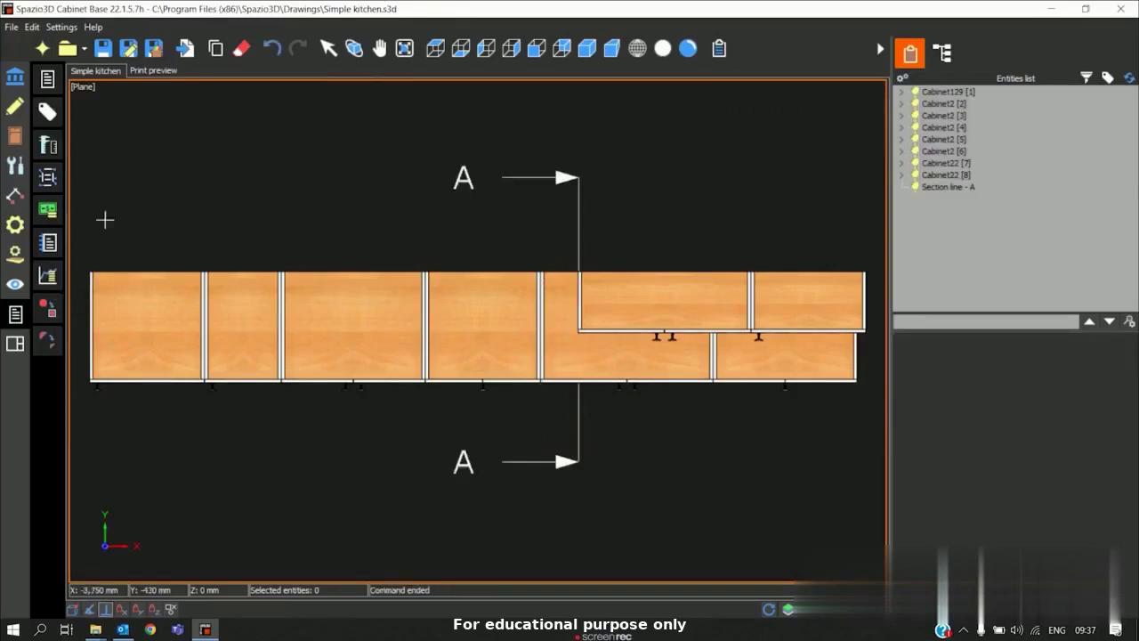
# - Window-select the cabinets and section line, then set the send view to Section line - A
pyautogui.click(173, 74)
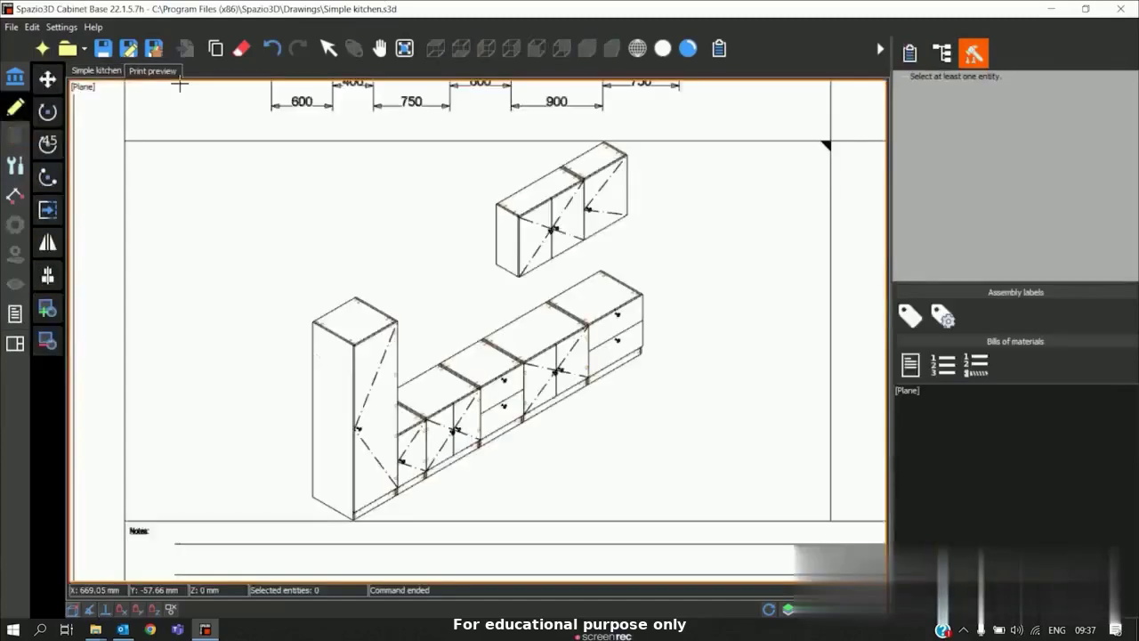
pyautogui.click(97, 70)
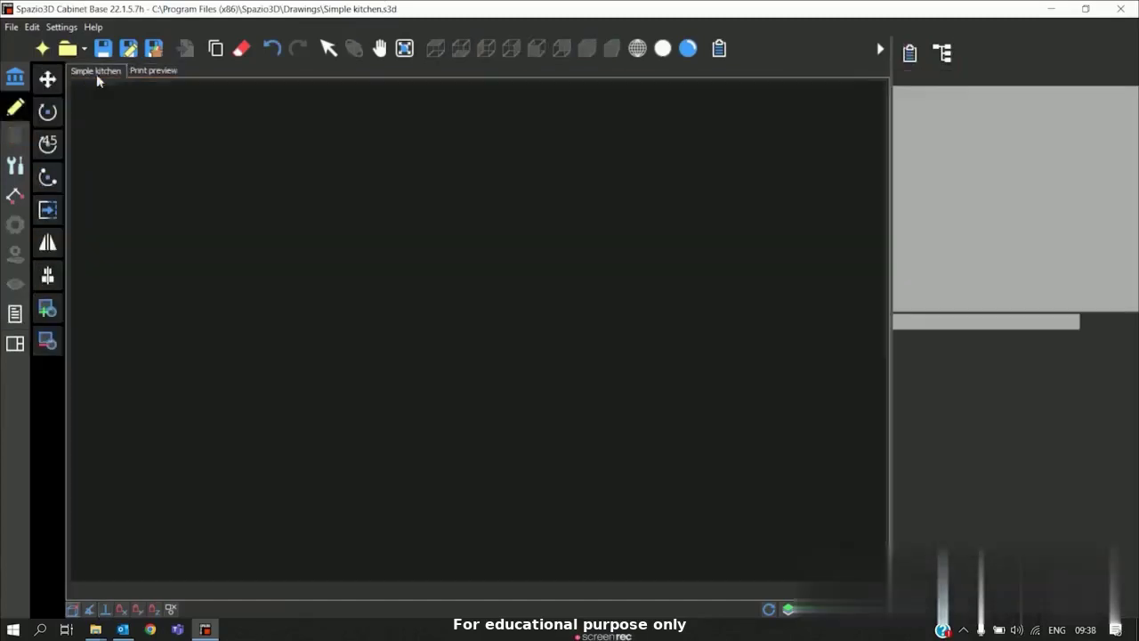
pyautogui.moveTo(641, 420); pyautogui.dragTo(33, 98)
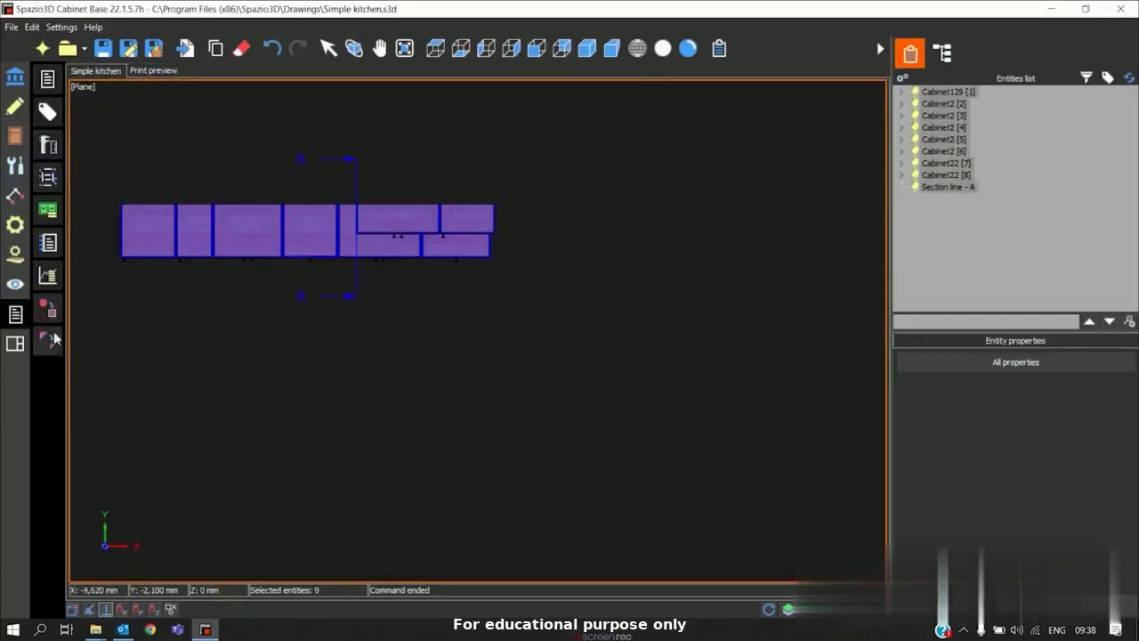
pyautogui.click(403, 348)
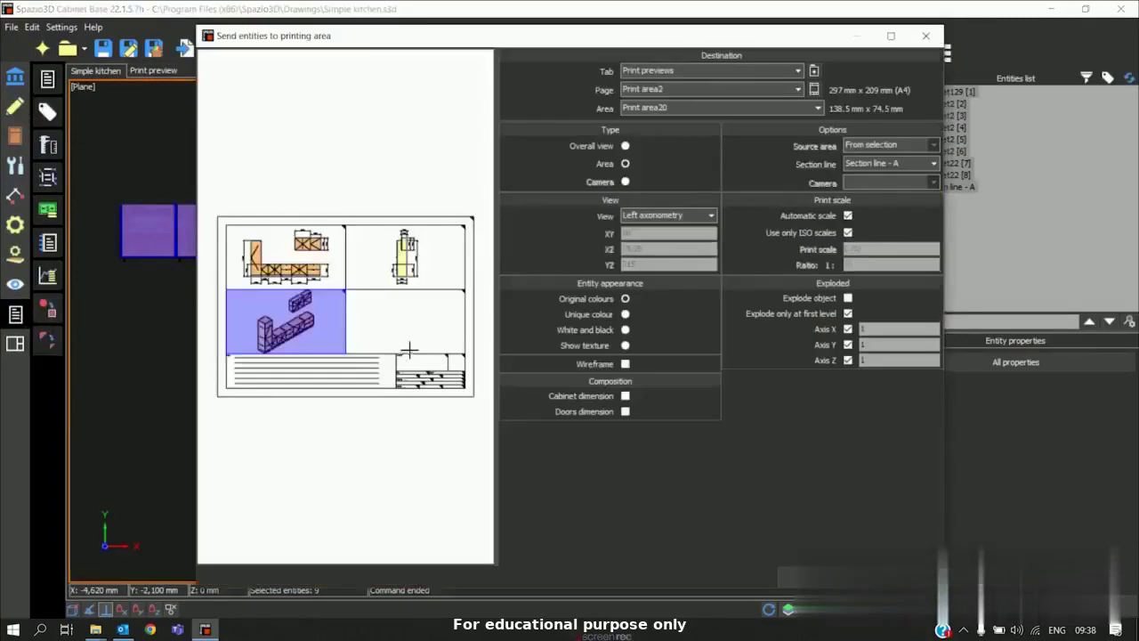
pyautogui.click(709, 216)
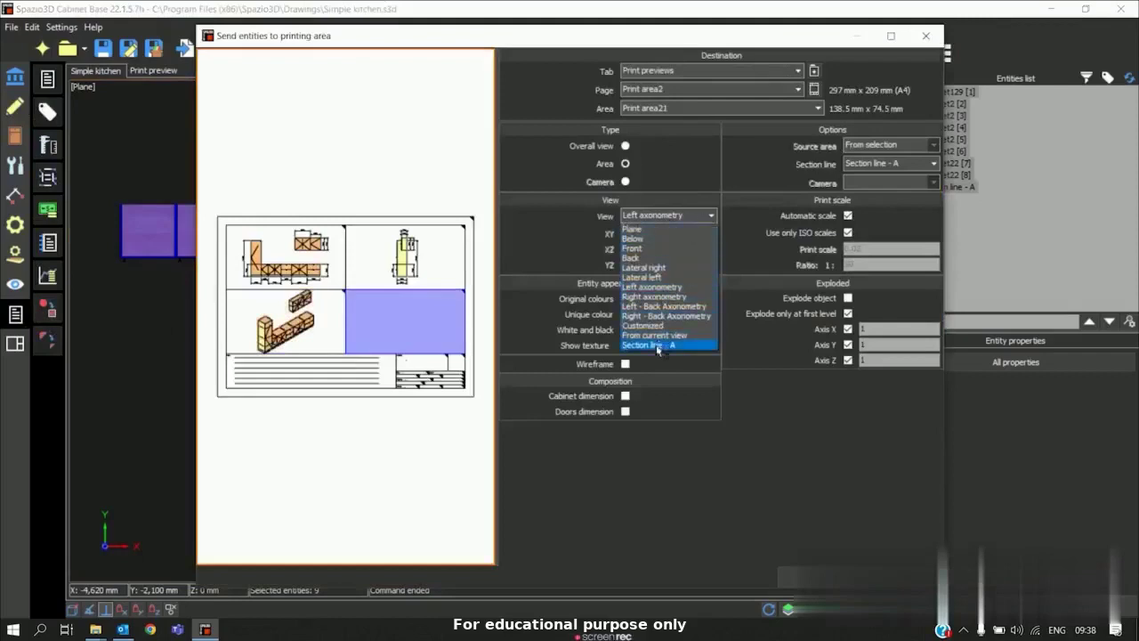
pyautogui.click(657, 345)
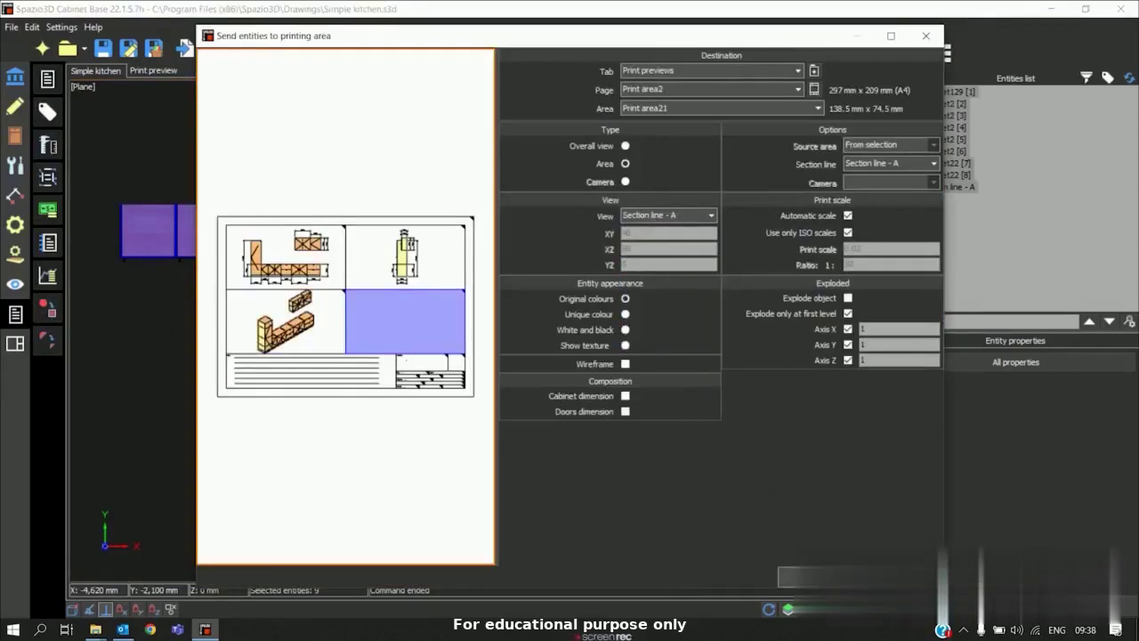
# - Zoom in and out to inspect the Section line - A preview
pyautogui.scroll(4, 400, 314)
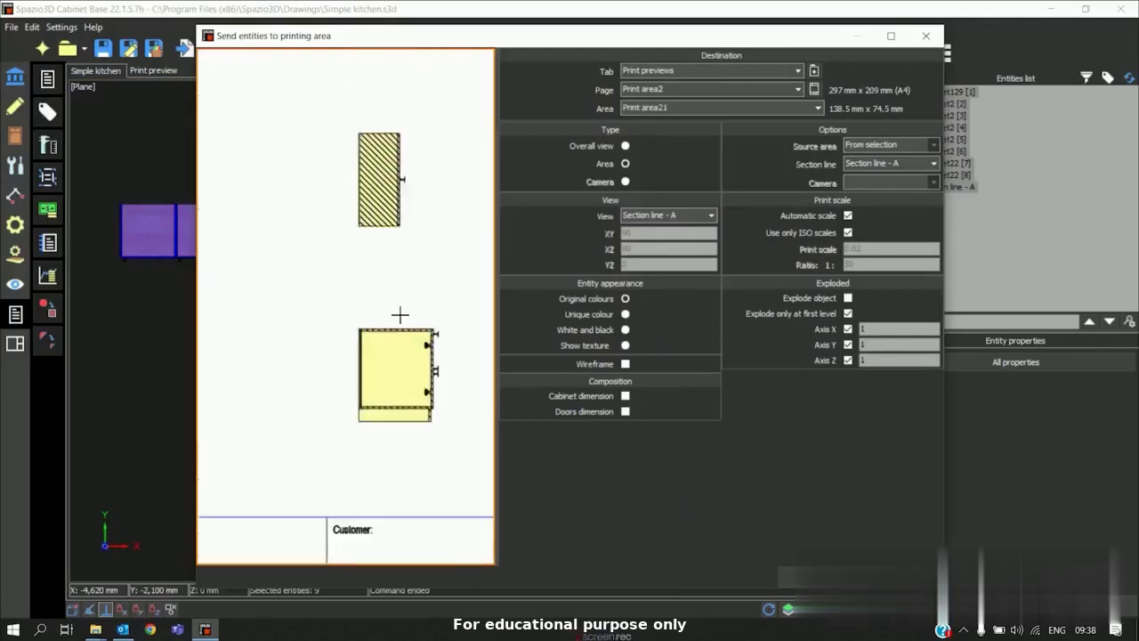
pyautogui.scroll(1, 404, 208)
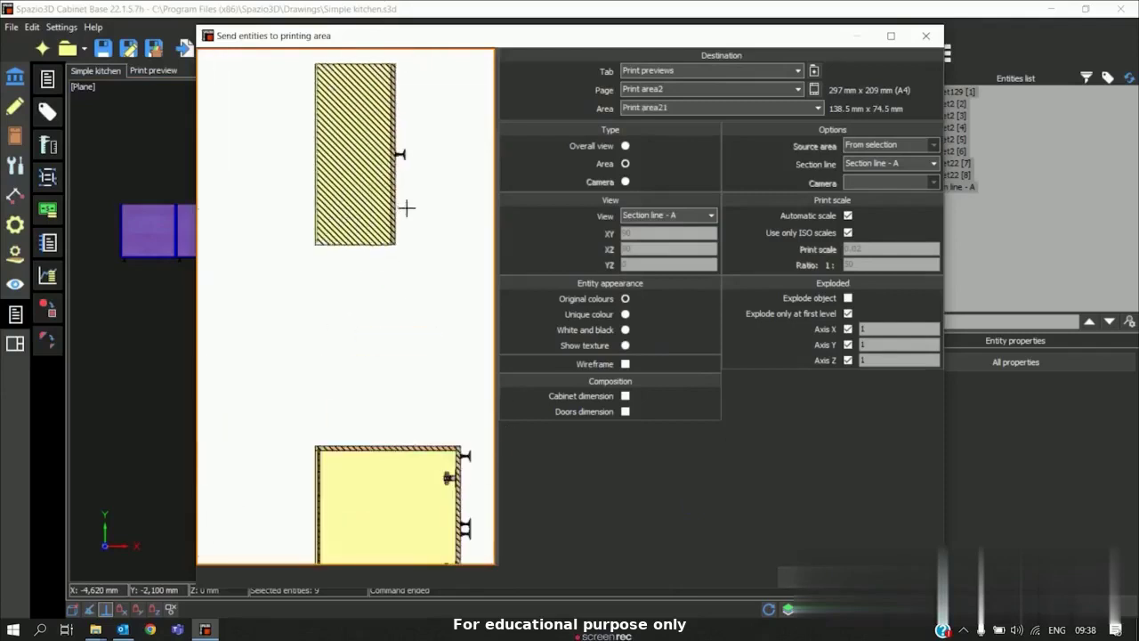
pyautogui.scroll(-4, 403, 207)
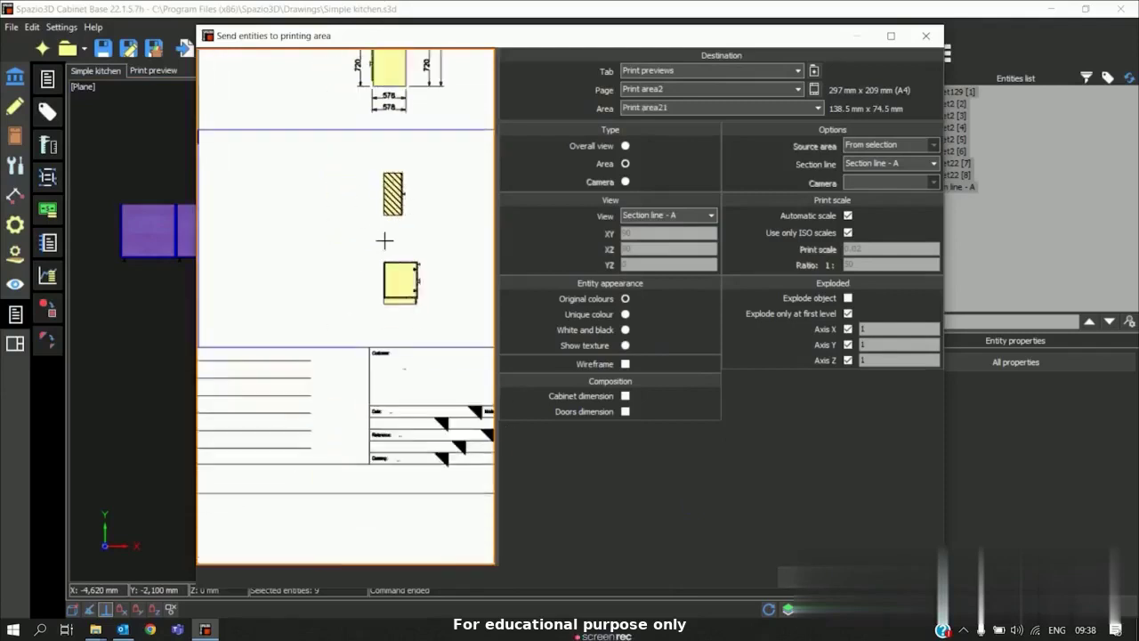
pyautogui.scroll(2, 394, 274)
pyautogui.scroll(-3, 445, 264)
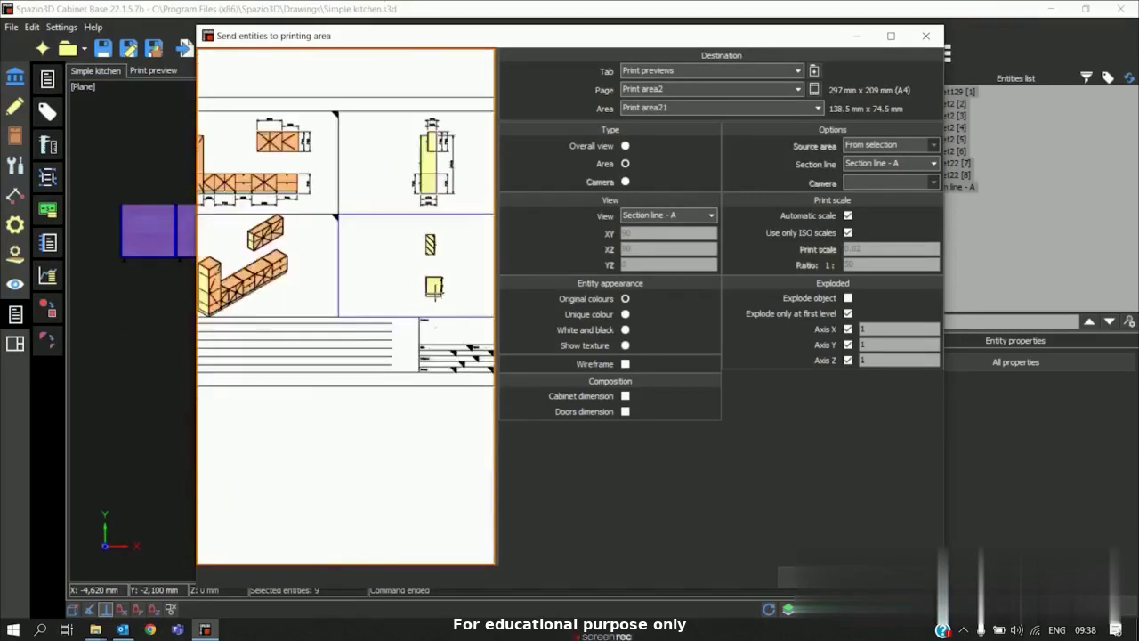
pyautogui.scroll(-2, 423, 289)
pyautogui.scroll(2, 387, 271)
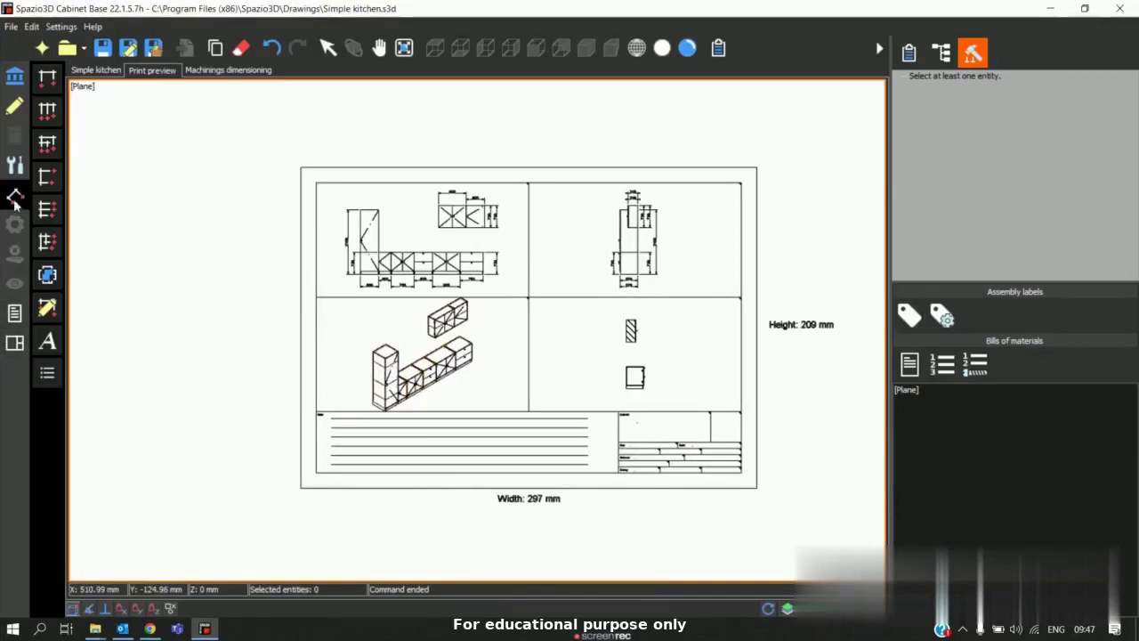
# - Start a 'Test project' text note and compare the default2 and default text styles
pyautogui.click(56, 353)
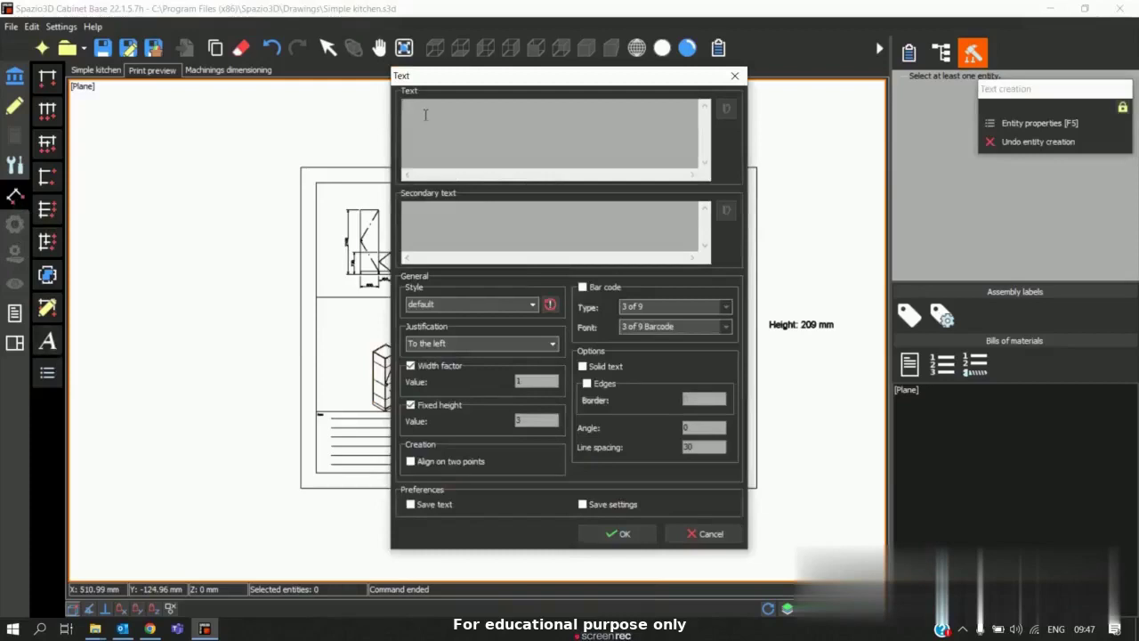
pyautogui.click(489, 304)
pyautogui.click(482, 327)
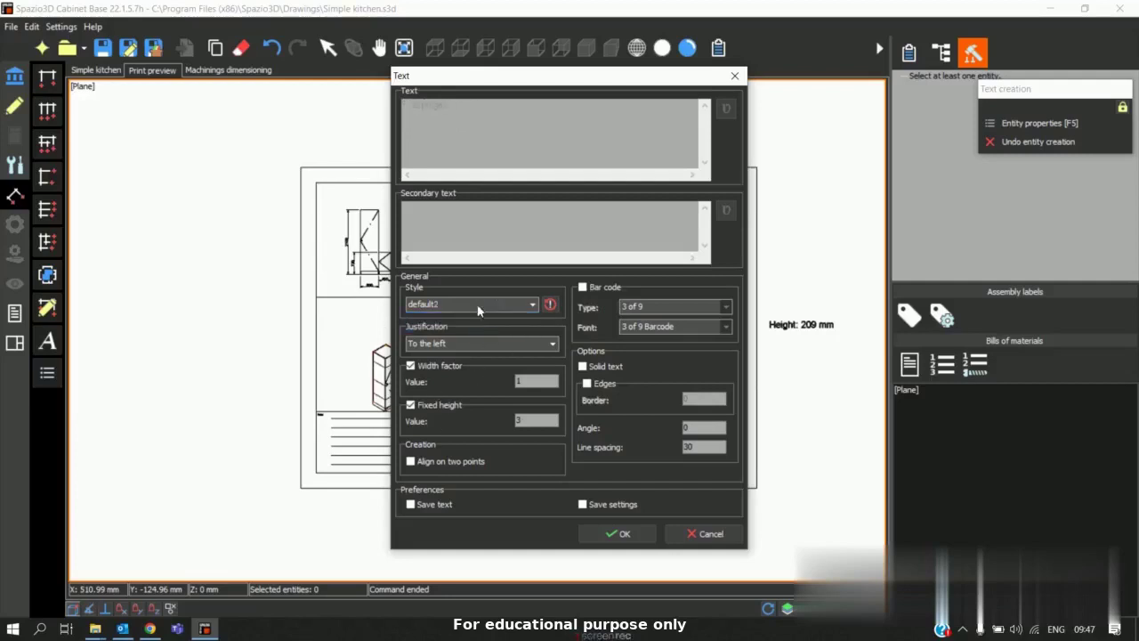
pyautogui.click(481, 305)
pyautogui.click(474, 320)
pyautogui.click(469, 305)
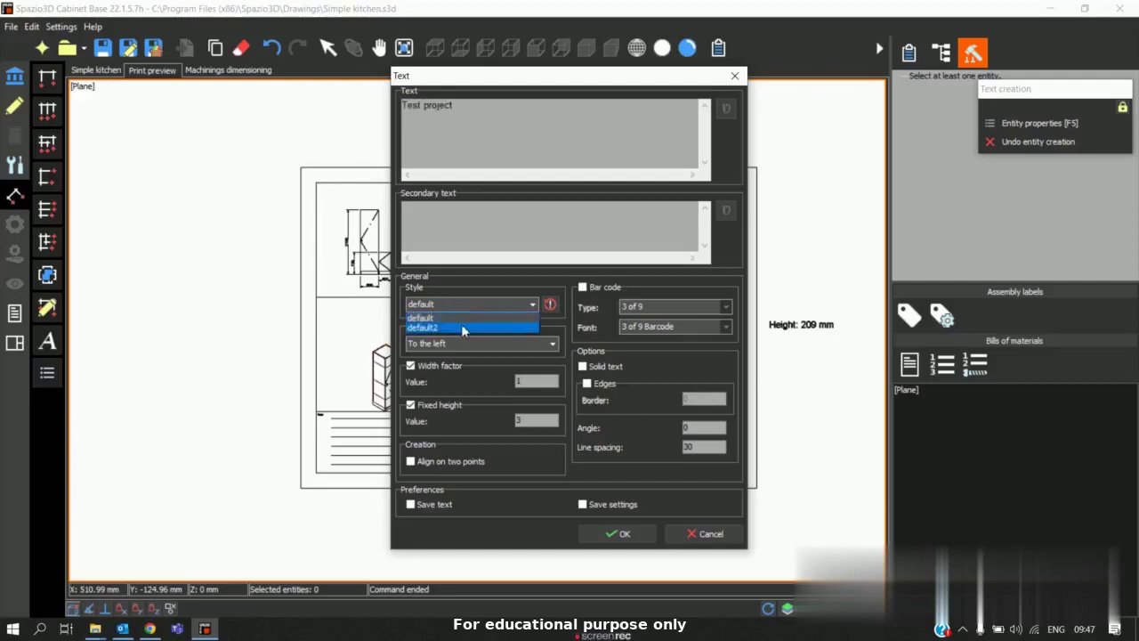
pyautogui.click(461, 324)
# - Keep Justification 'To the left' and set the note's style back to default
pyautogui.click(427, 342)
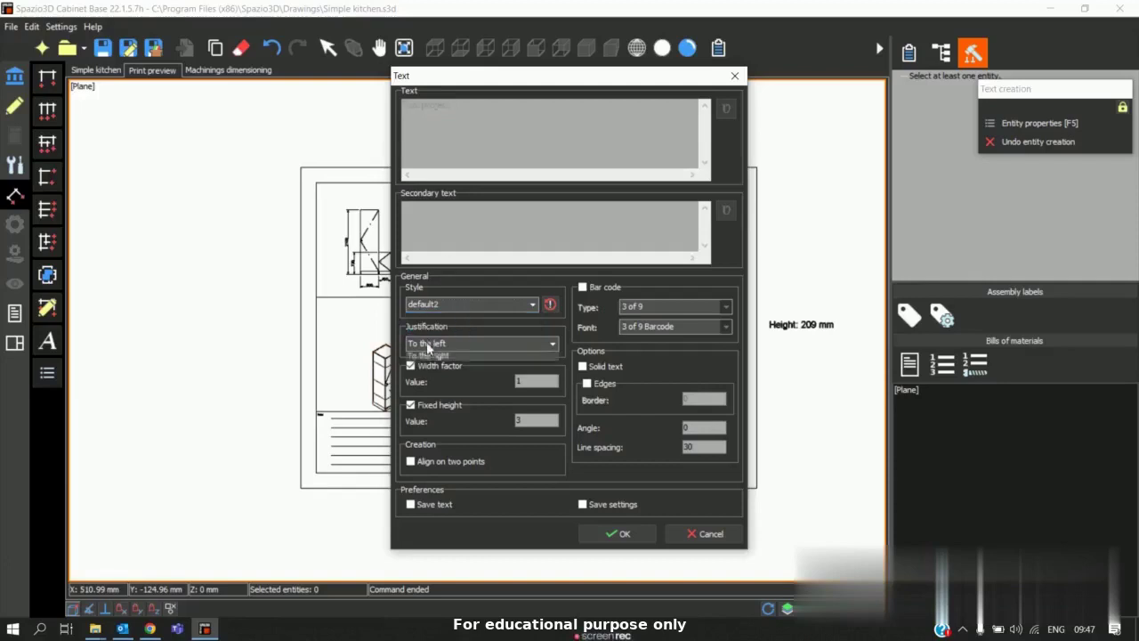
pyautogui.click(436, 343)
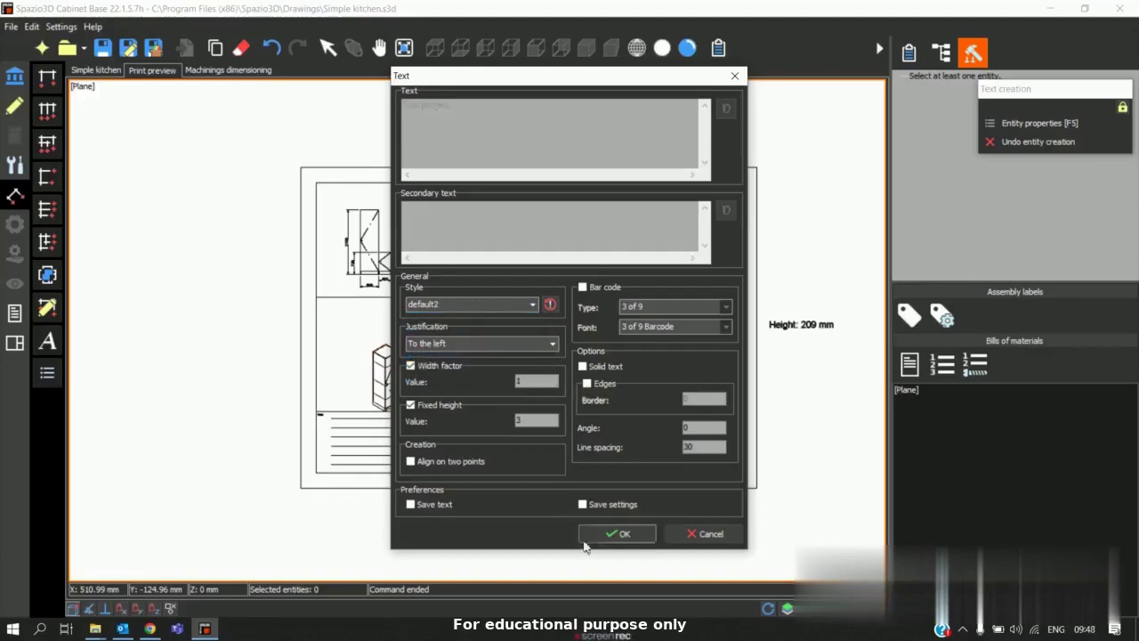
pyautogui.click(468, 309)
pyautogui.click(439, 318)
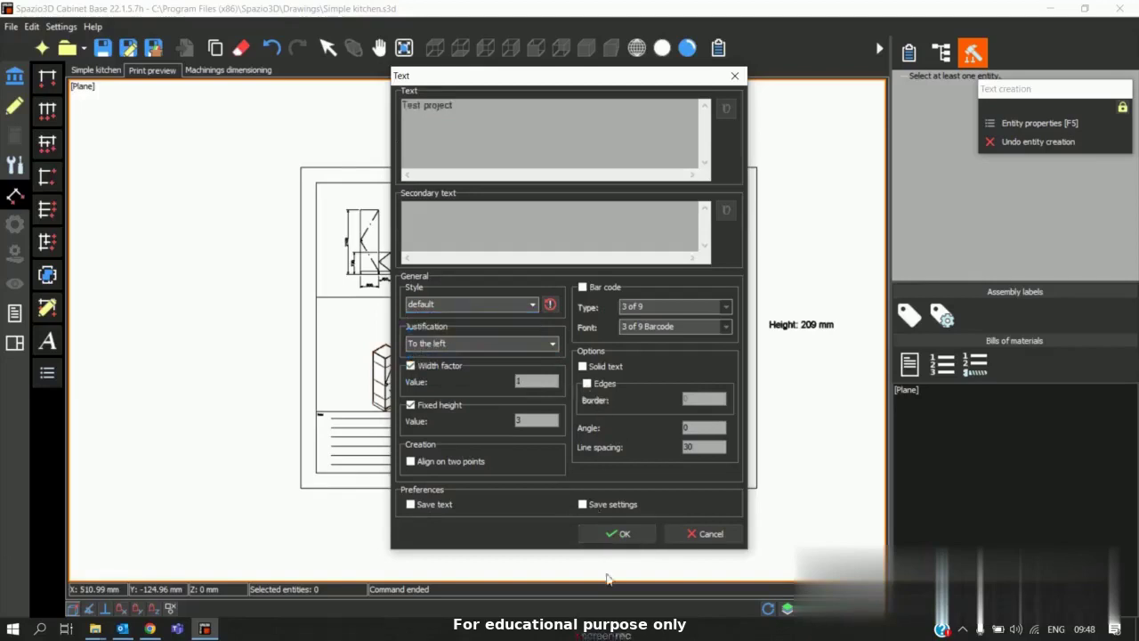
# - Insert the 'Test project' text on the first line of the sheet's Notes block, then deselect it
pyautogui.click(634, 531)
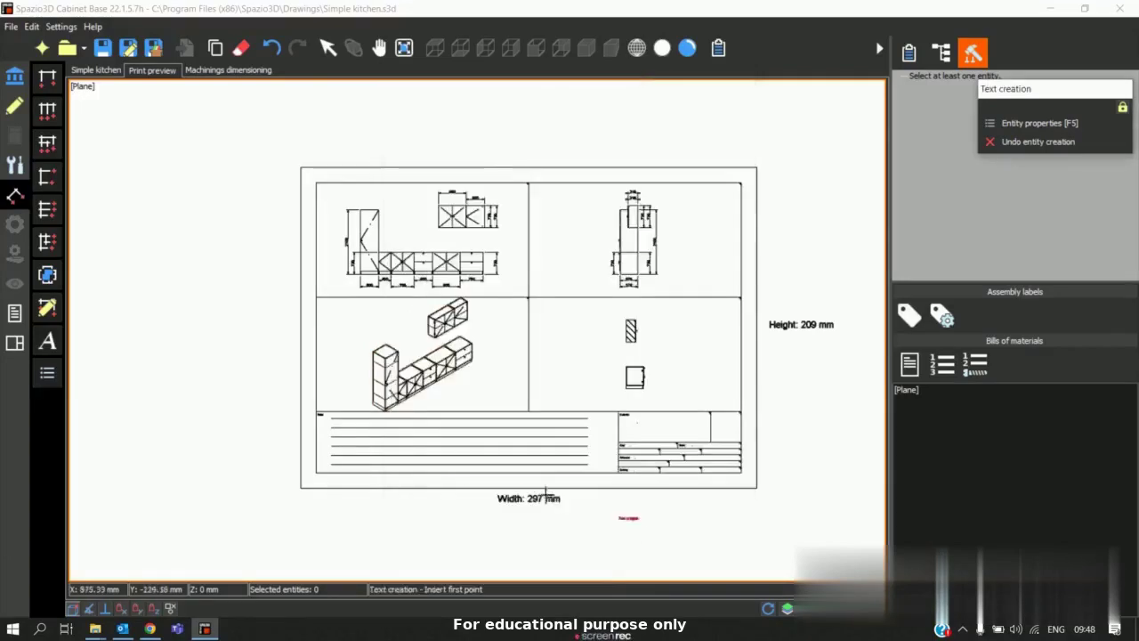
pyautogui.scroll(3, 293, 375)
pyautogui.scroll(2, 269, 384)
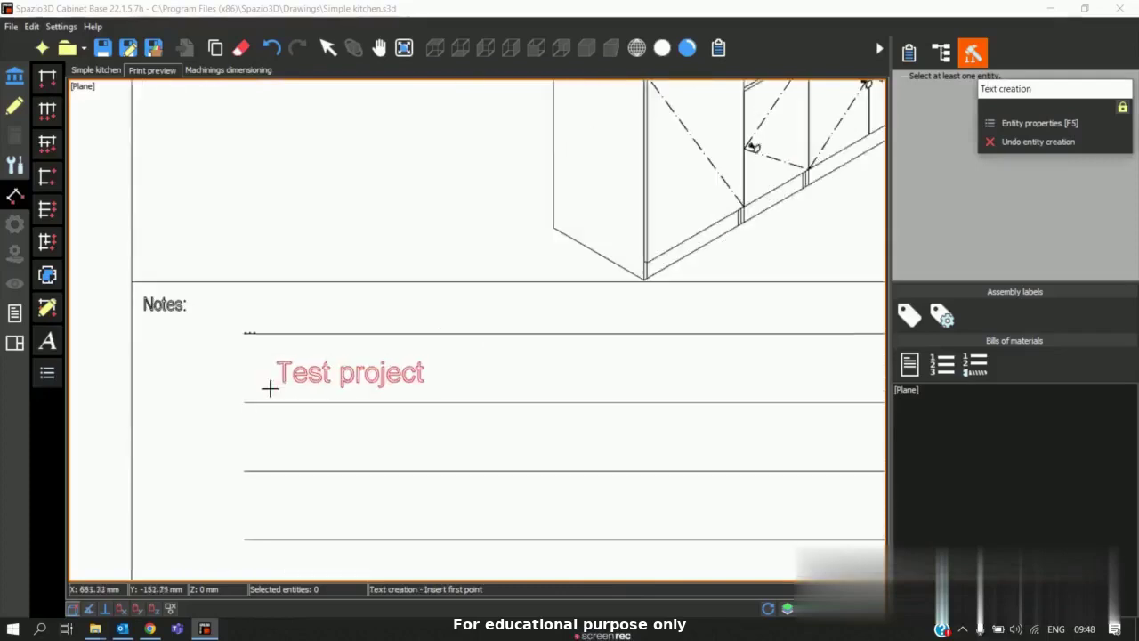
pyautogui.click(270, 390)
pyautogui.scroll(-3, 270, 389)
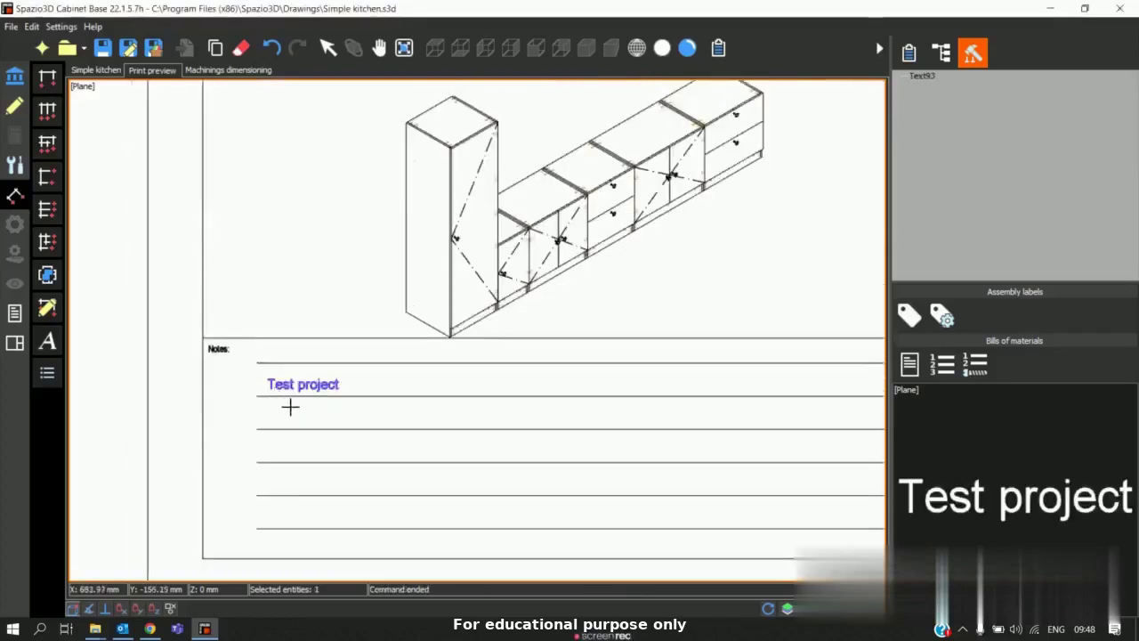
pyautogui.scroll(-2, 290, 405)
pyautogui.scroll(-3, 287, 413)
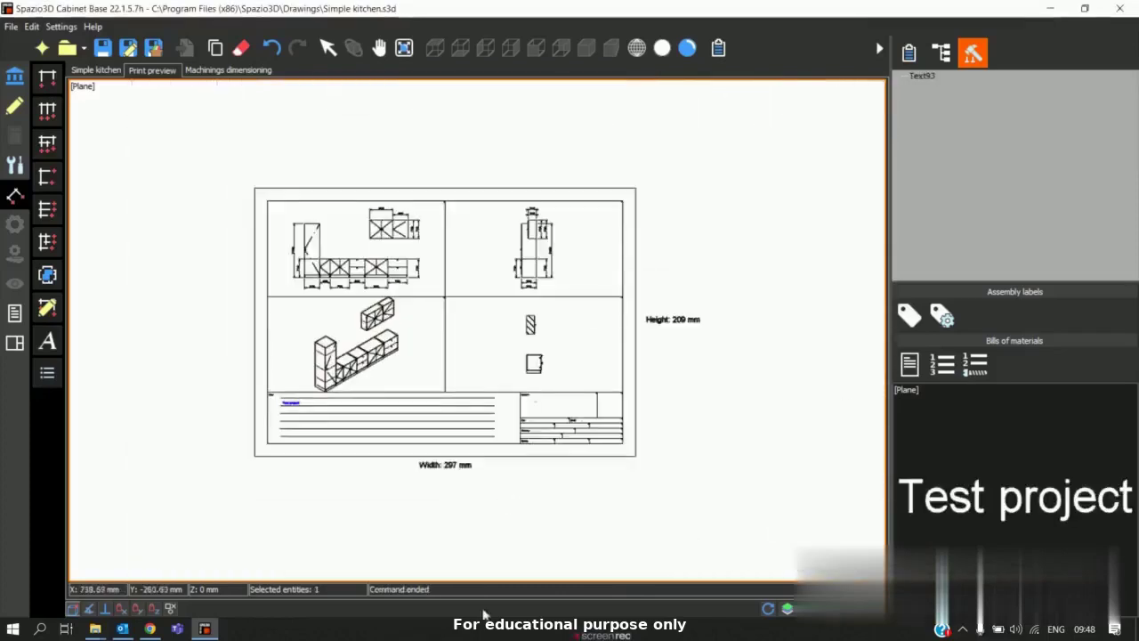
pyautogui.click(338, 504)
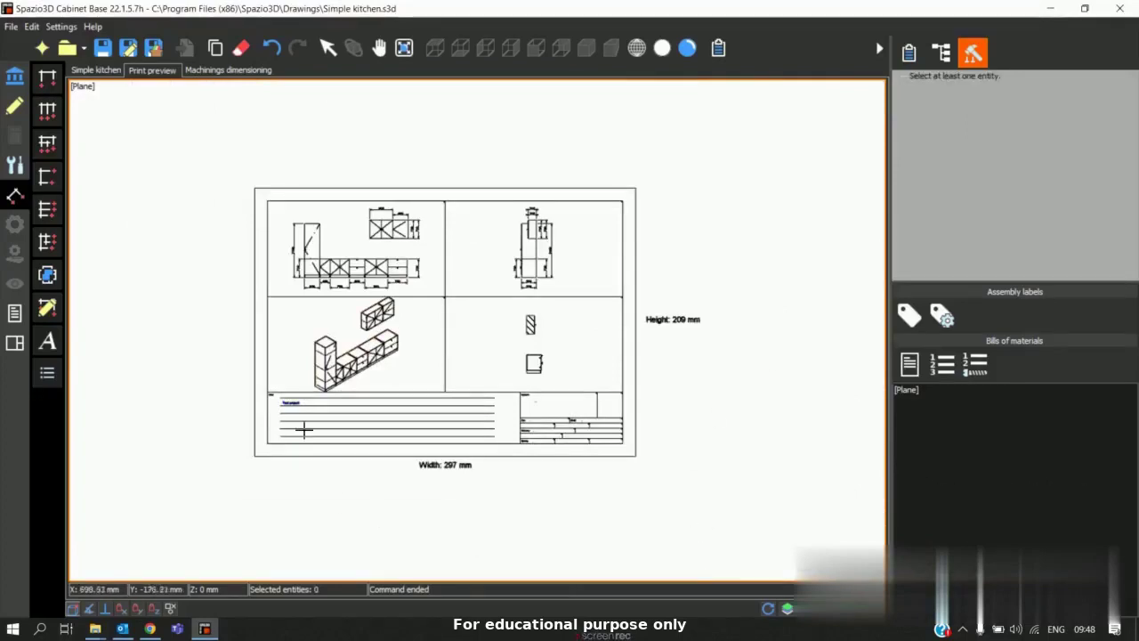
pyautogui.scroll(4, 304, 430)
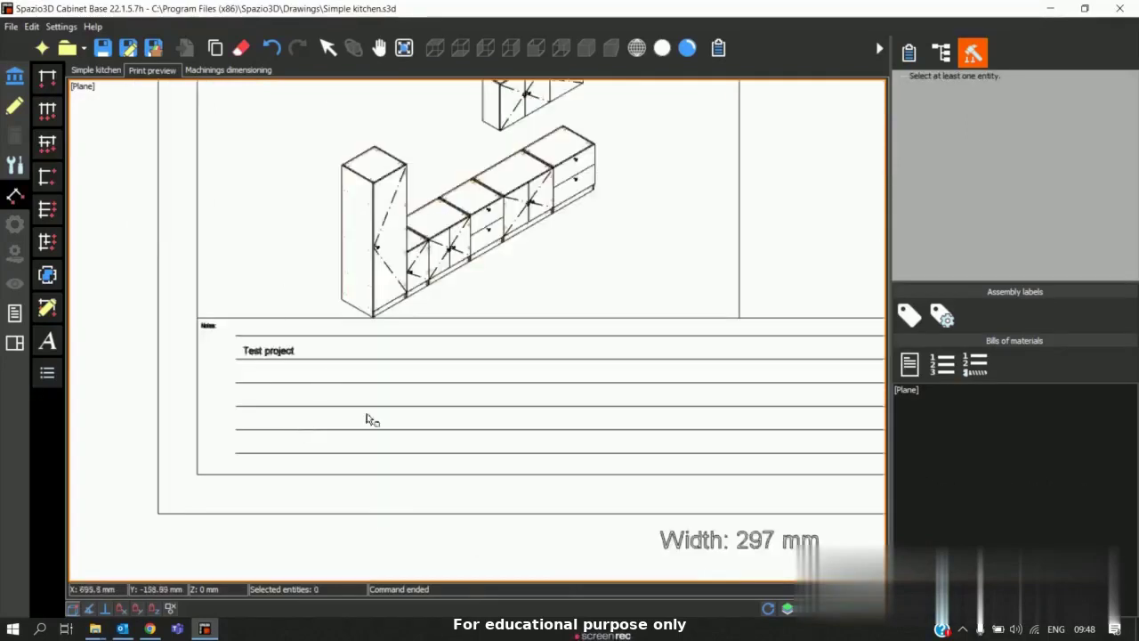
# - In the Simple kitchen model, run automatic machinings dimensioning on the upper wall cabinet
pyautogui.click(96, 71)
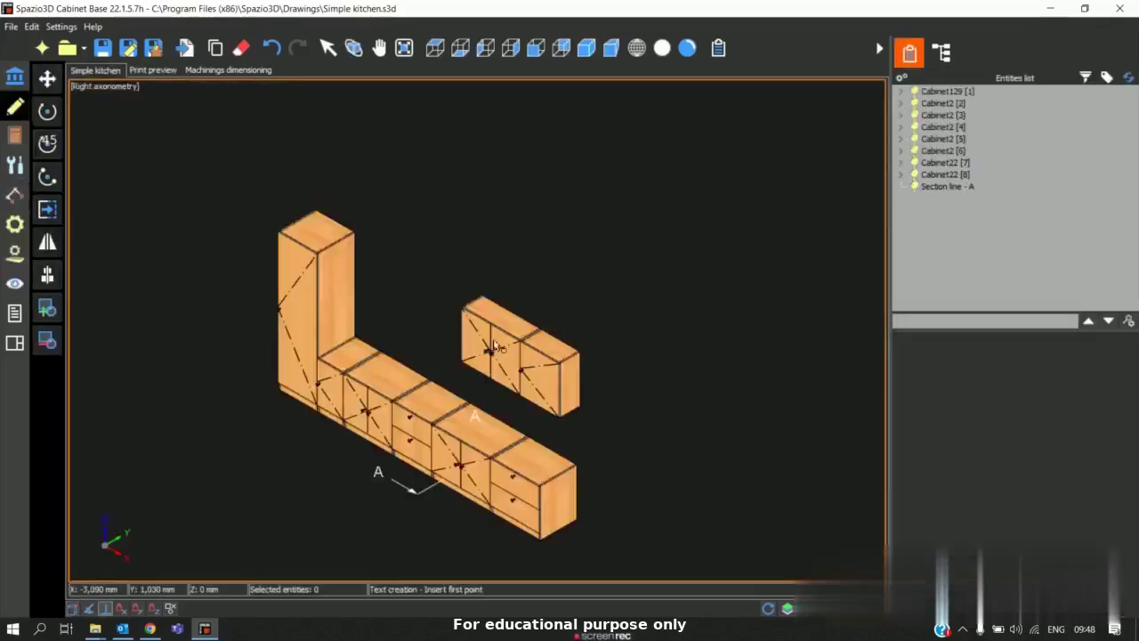
pyautogui.click(512, 331)
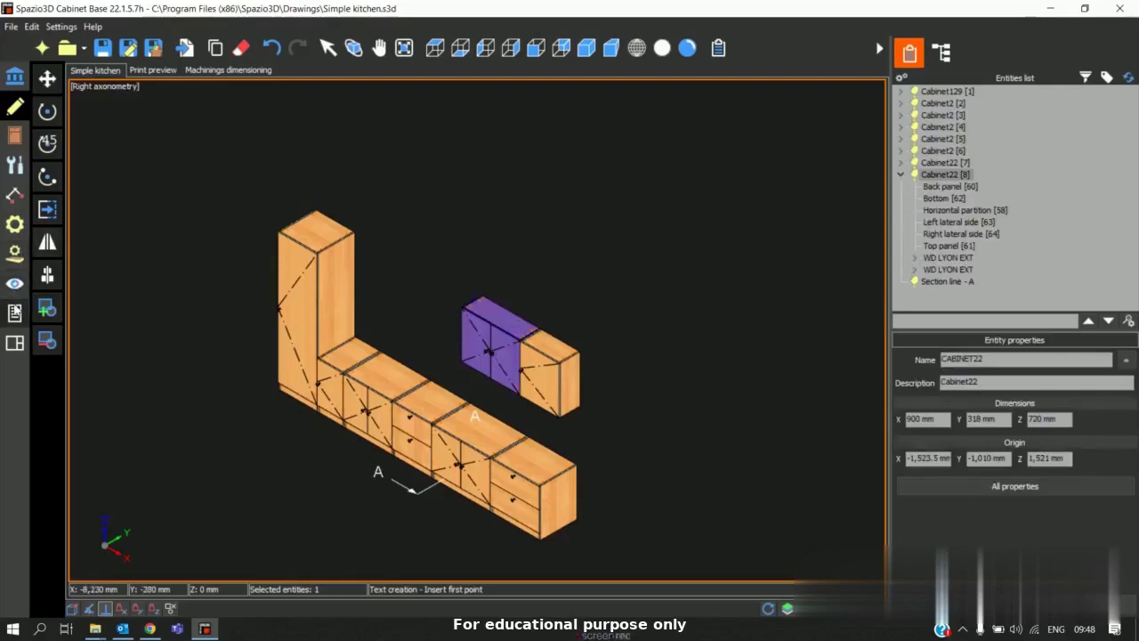
pyautogui.click(14, 314)
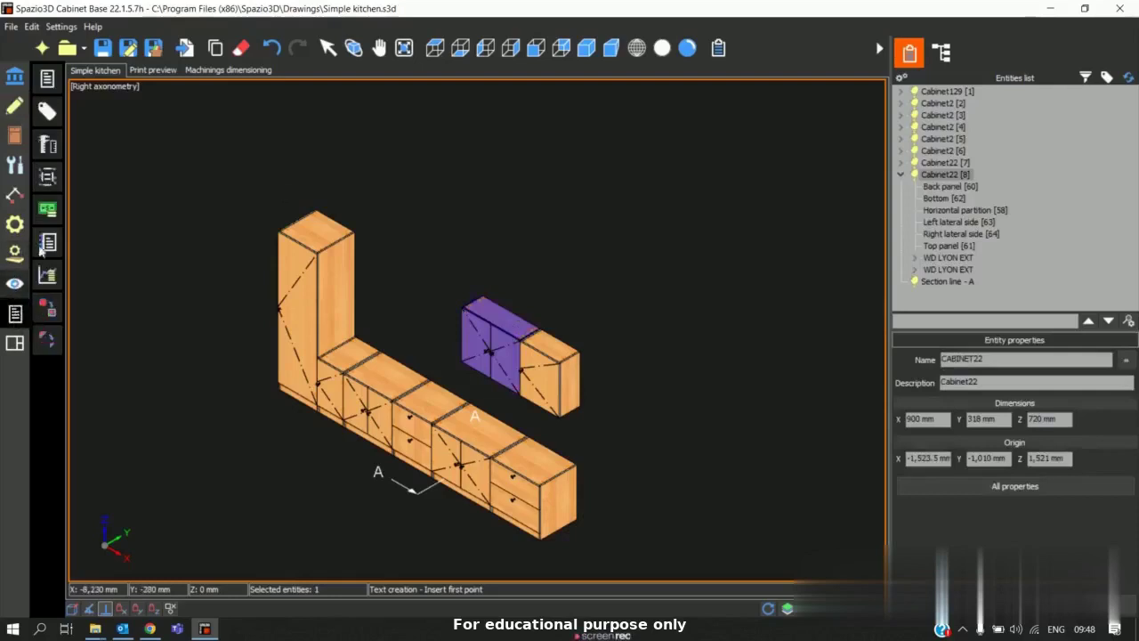
pyautogui.click(48, 146)
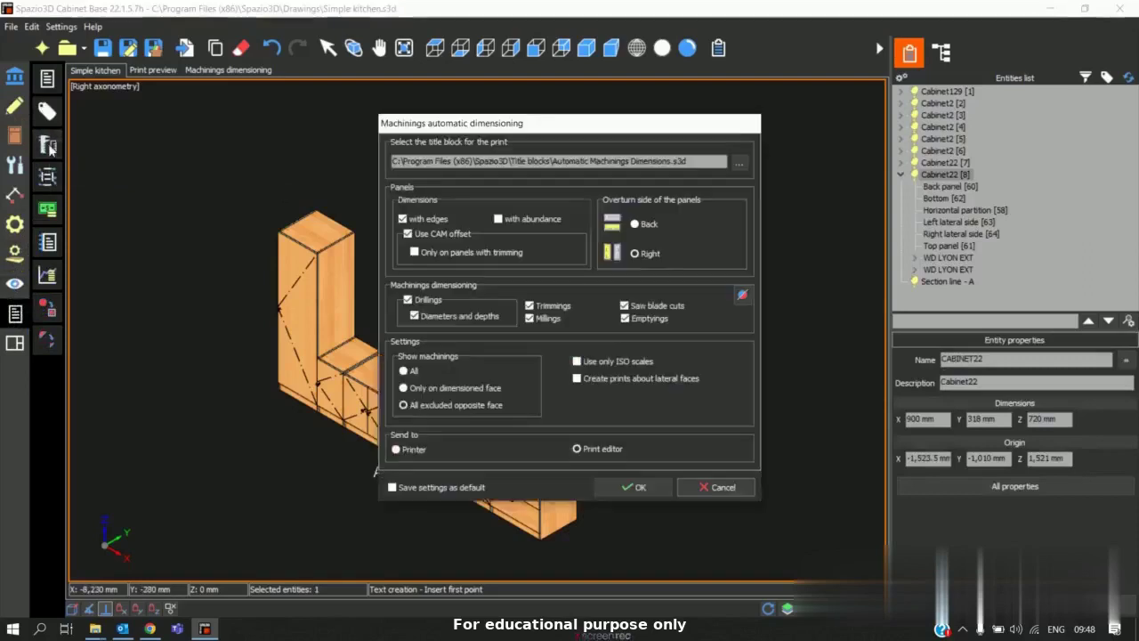
pyautogui.click(634, 488)
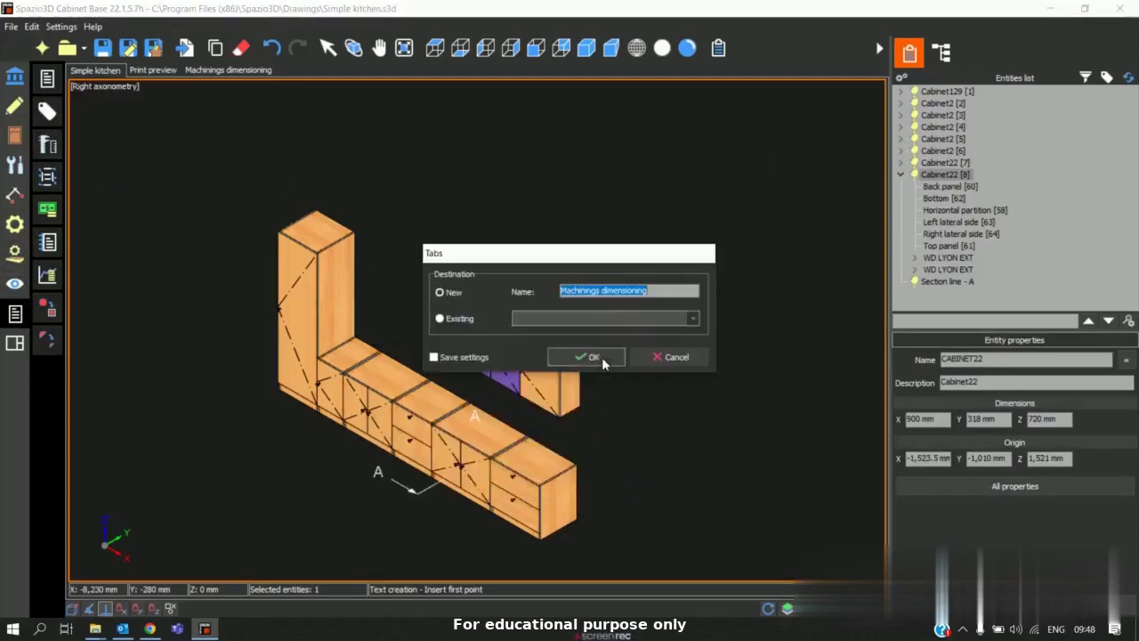
# - Name the new dimensioning tab 'Machinings dimensioning 2' after the default name was rejected as already used
pyautogui.click(593, 357)
pyautogui.click(712, 349)
pyautogui.click(684, 294)
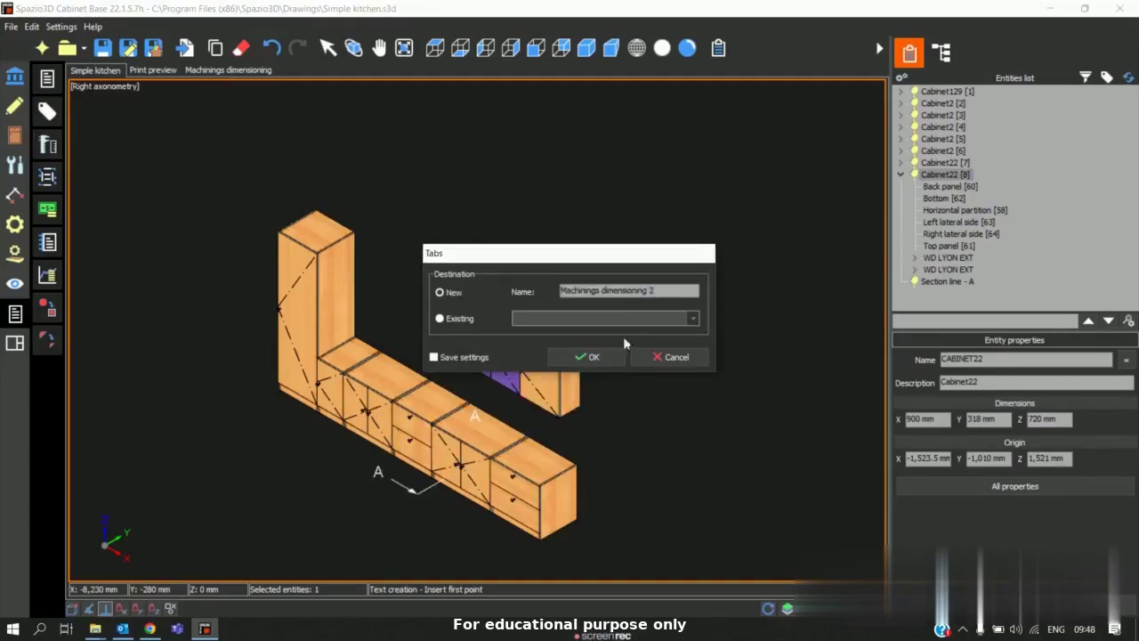
pyautogui.click(587, 356)
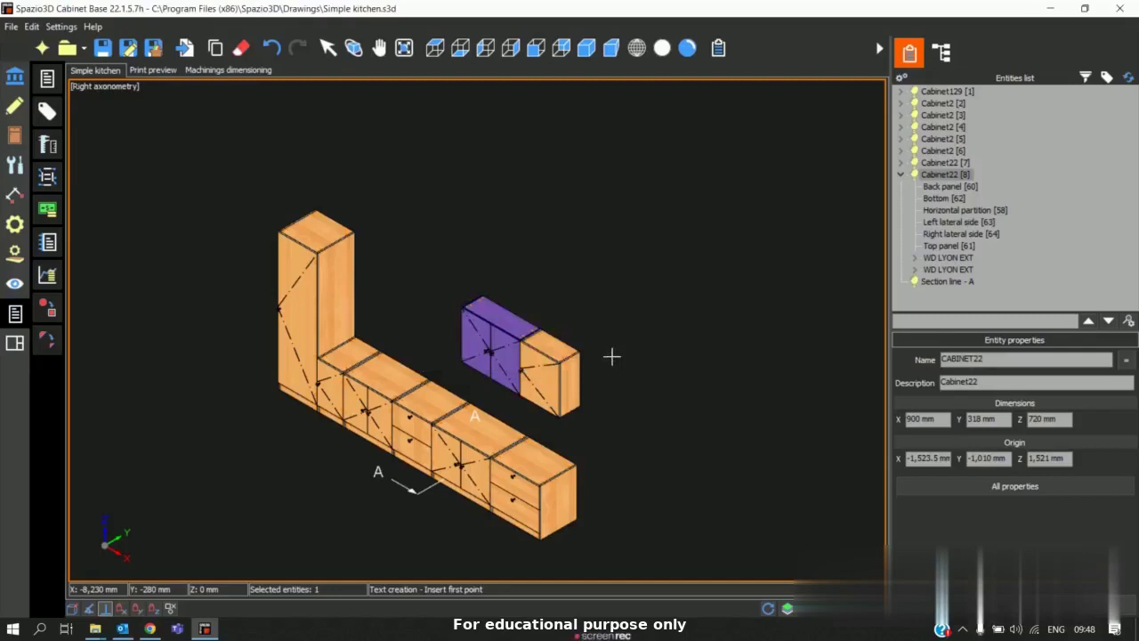
pyautogui.scroll(5, 127, 350)
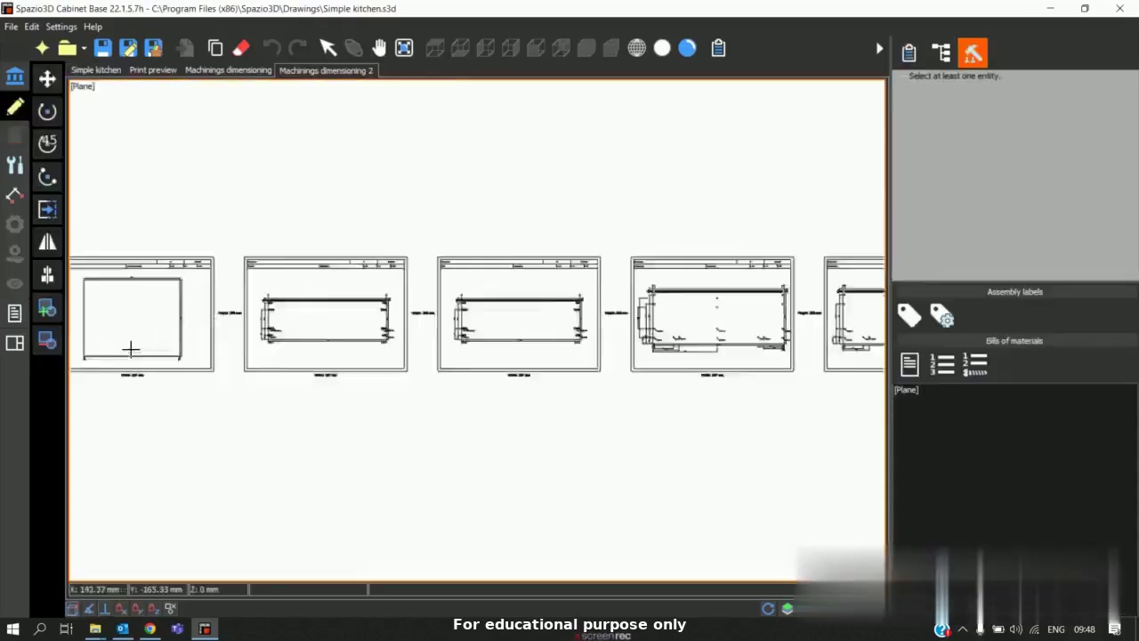
pyautogui.scroll(8, 453, 364)
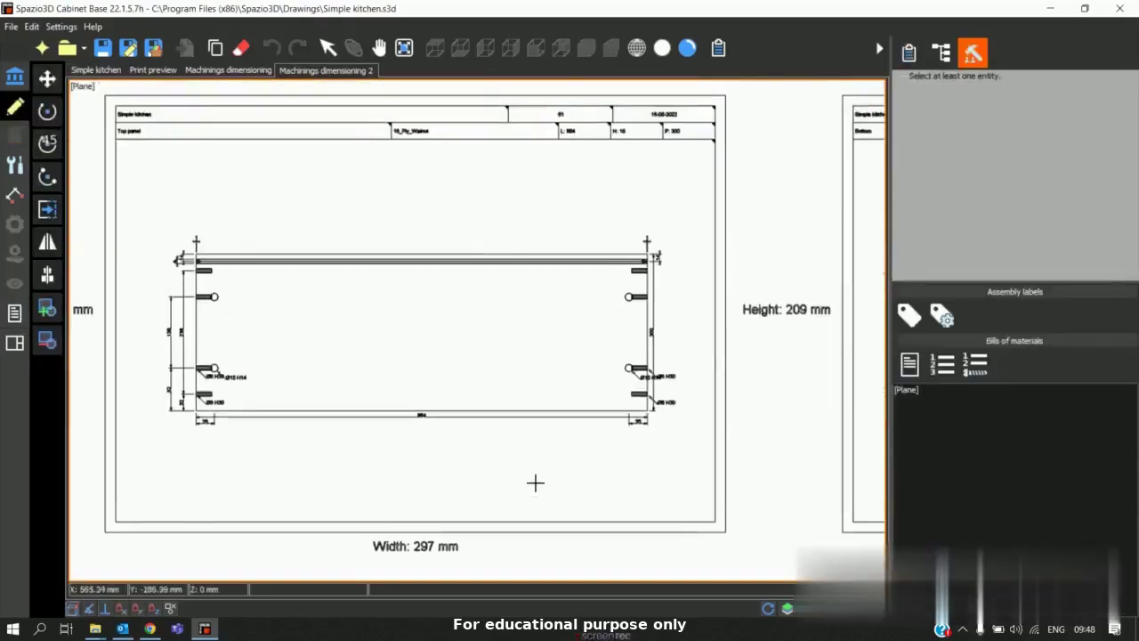
pyautogui.moveTo(400, 448); pyautogui.dragTo(523, 443, button='middle')
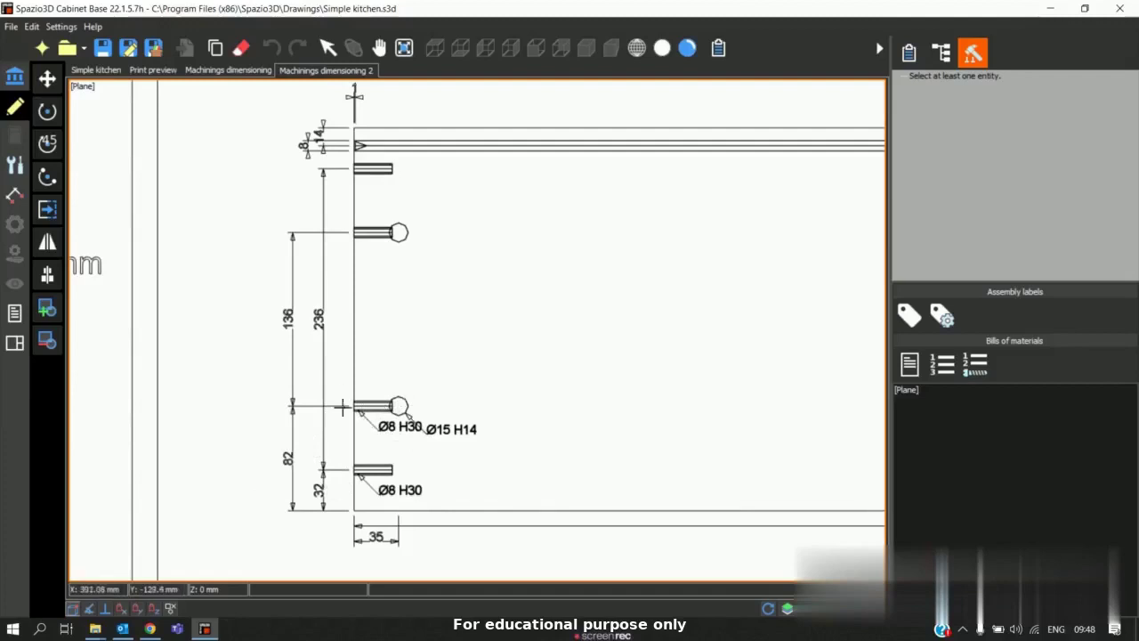
pyautogui.scroll(-5, 382, 406)
pyautogui.moveTo(756, 427); pyautogui.dragTo(548, 426, button='middle')
pyautogui.scroll(-1, 641, 427)
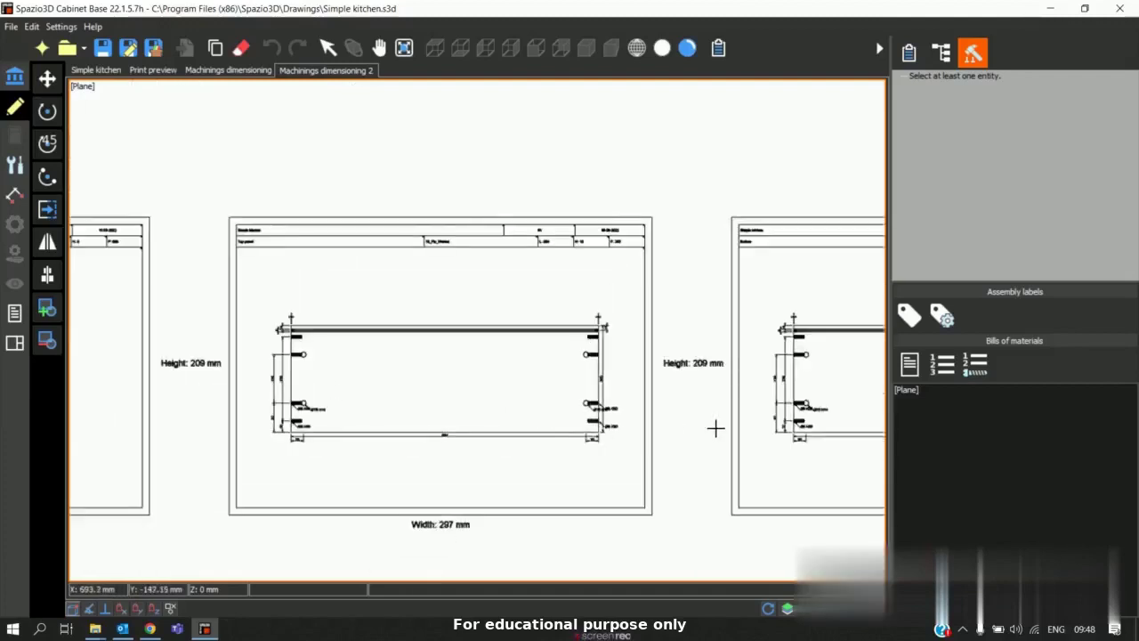
pyautogui.scroll(-1, 543, 436)
pyautogui.scroll(-1, 534, 439)
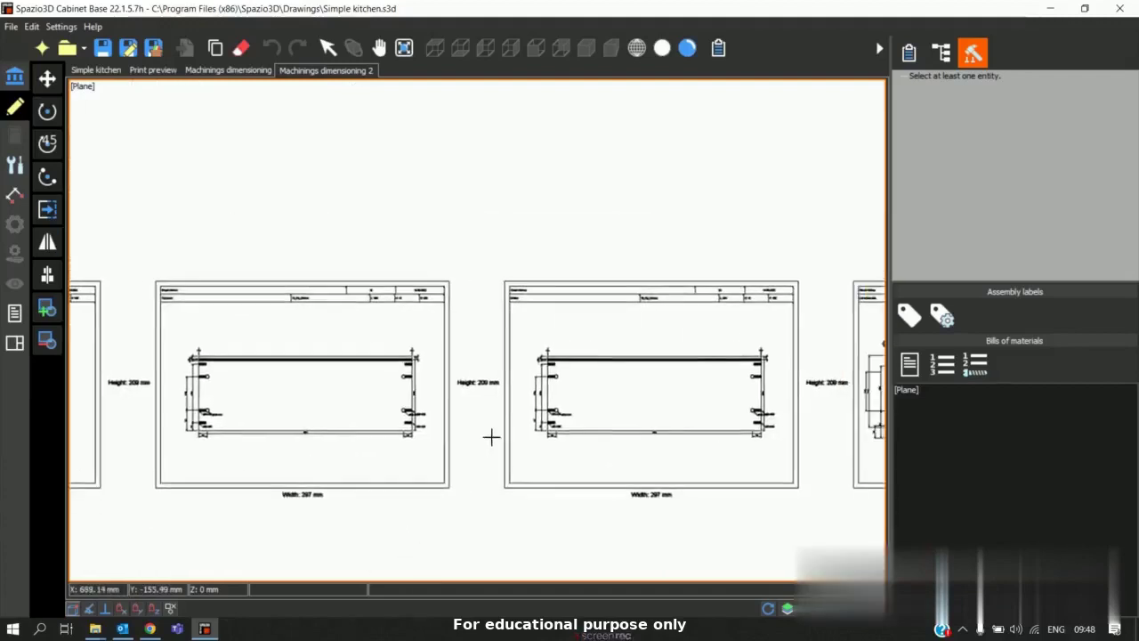
pyautogui.scroll(5, 737, 442)
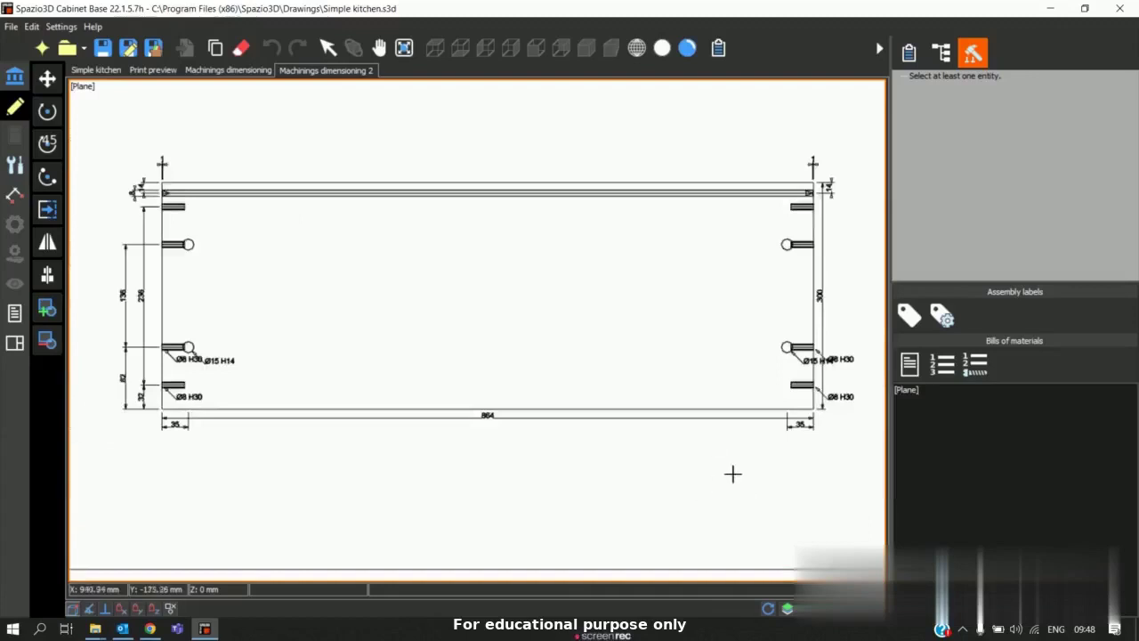
pyautogui.scroll(-2, 700, 443)
pyautogui.scroll(-1, 694, 383)
pyautogui.moveTo(747, 428); pyautogui.dragTo(519, 424, button='middle')
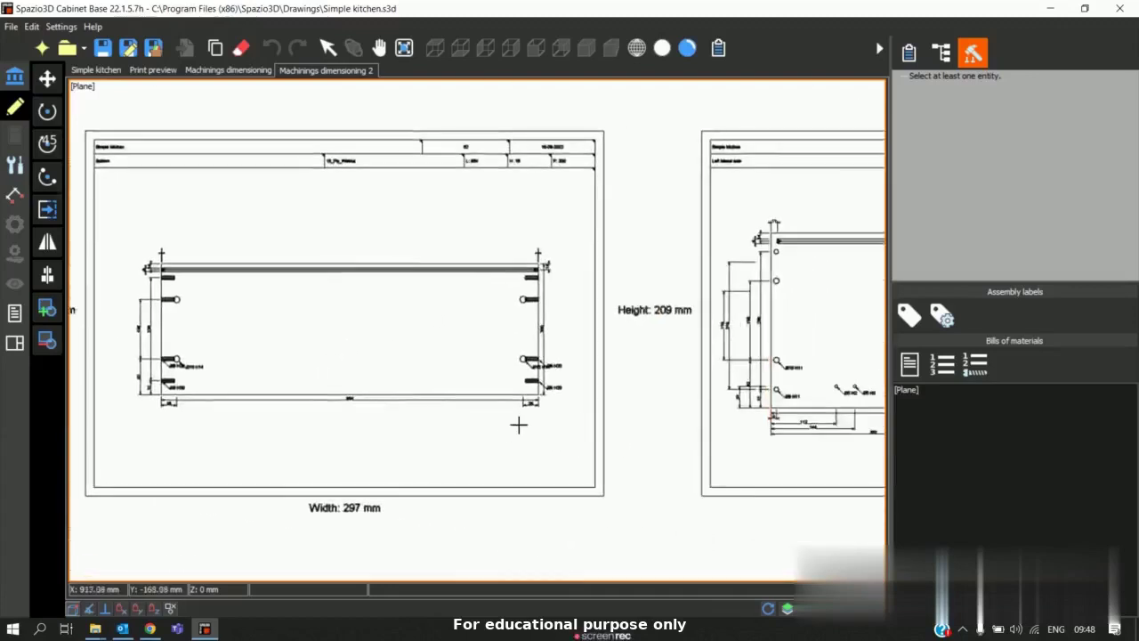
pyautogui.moveTo(714, 428); pyautogui.dragTo(516, 425, button='middle')
pyautogui.moveTo(807, 437)
pyautogui.mouseDown(button='middle')
pyautogui.moveTo(699, 438)
pyautogui.moveTo(551, 413)
pyautogui.mouseUp(button='middle')
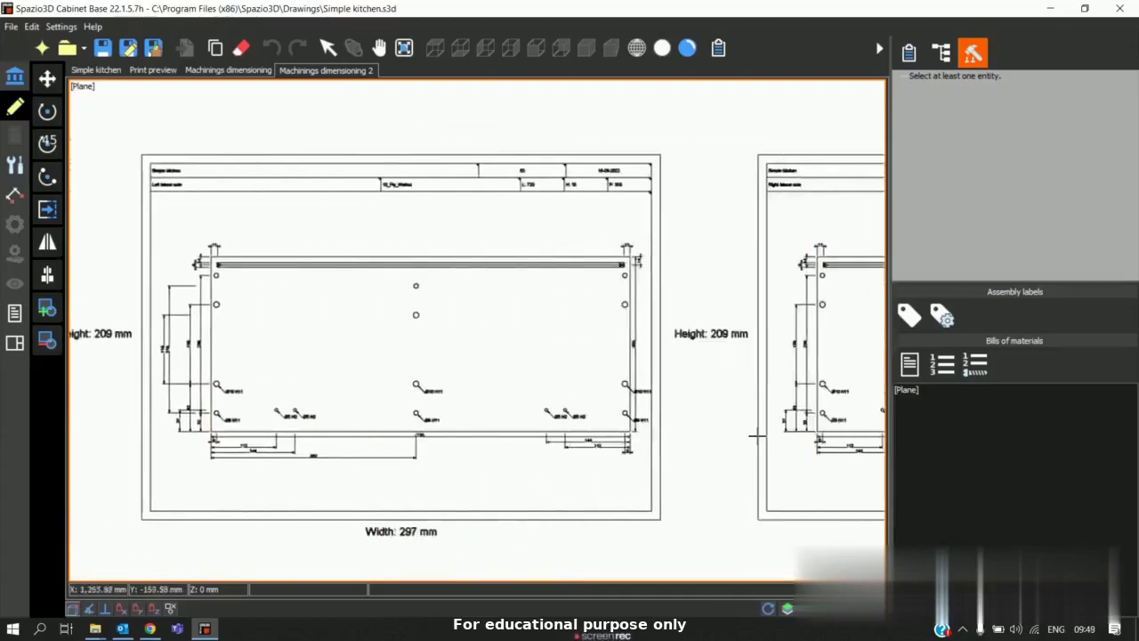
pyautogui.moveTo(718, 435); pyautogui.dragTo(445, 430, button='middle')
pyautogui.scroll(-2, 361, 389)
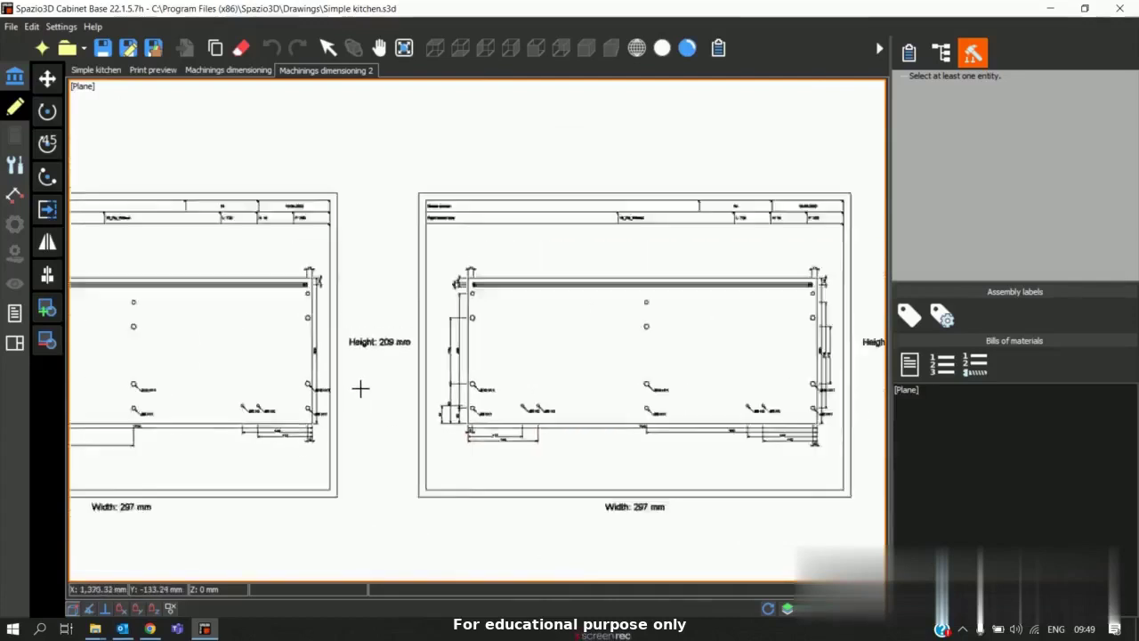